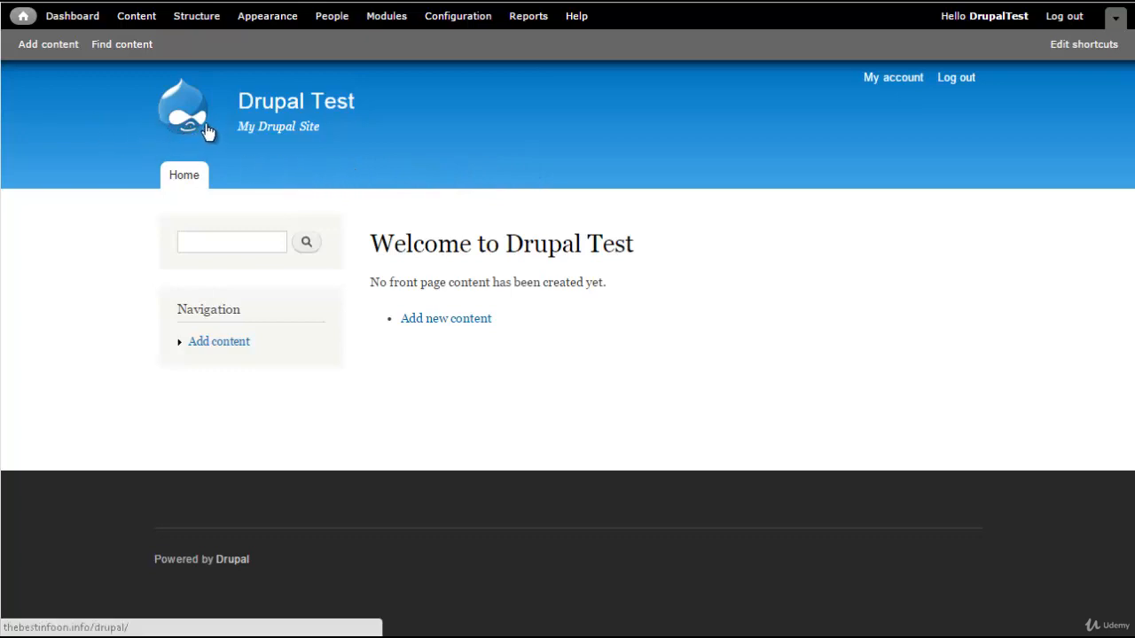
# Step: Start a new Basic page and set its title to "Home Page"
pyautogui.click(134, 17)
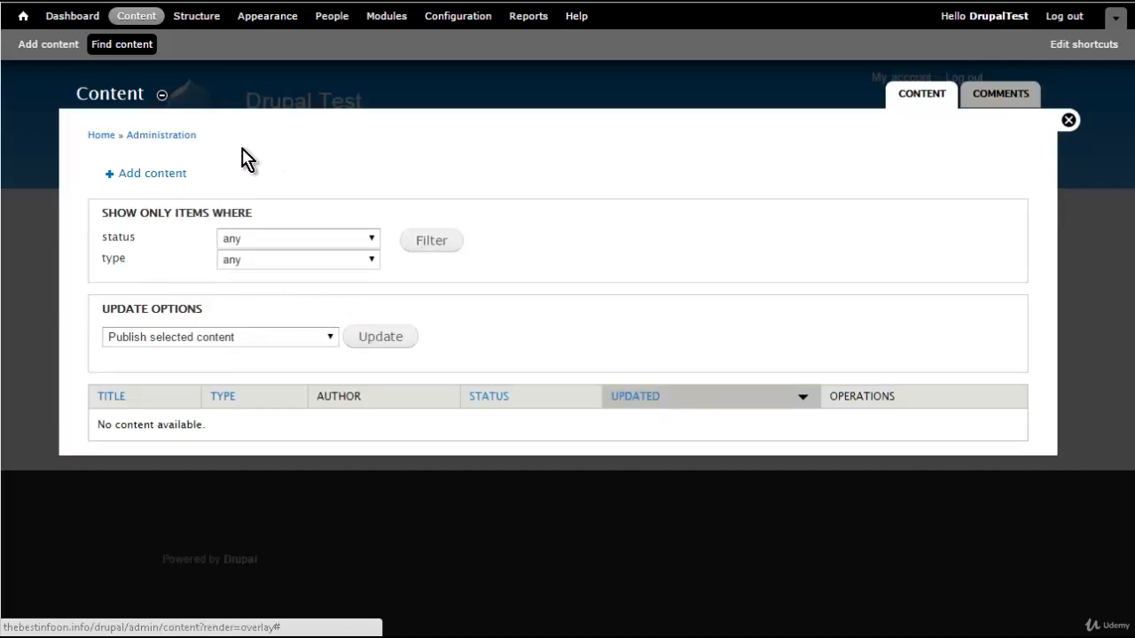
pyautogui.click(147, 177)
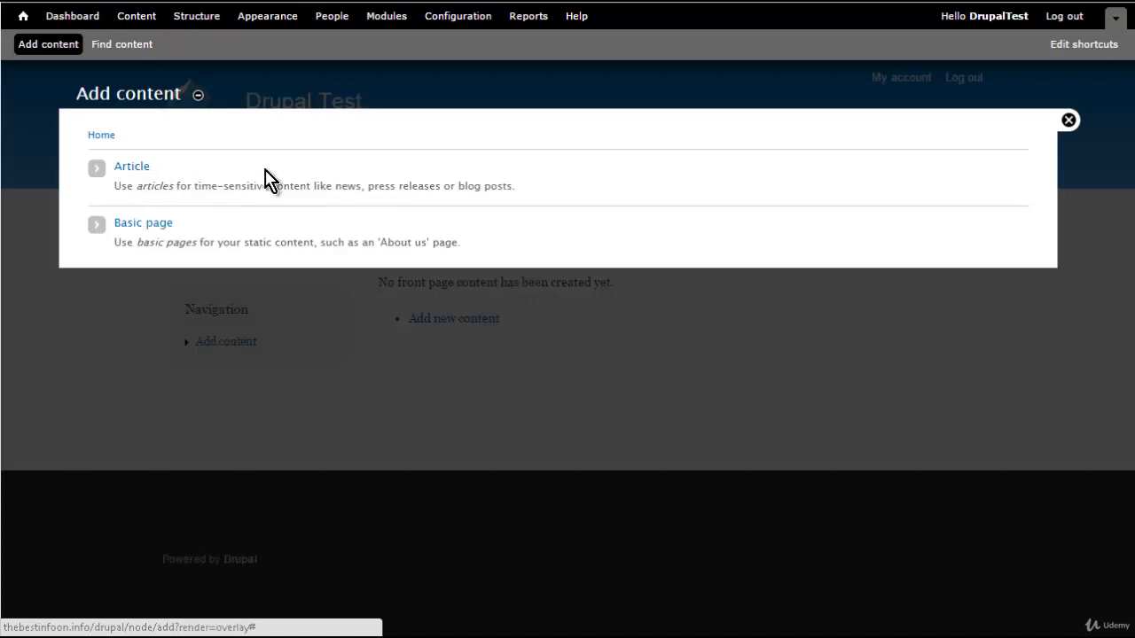
pyautogui.click(150, 222)
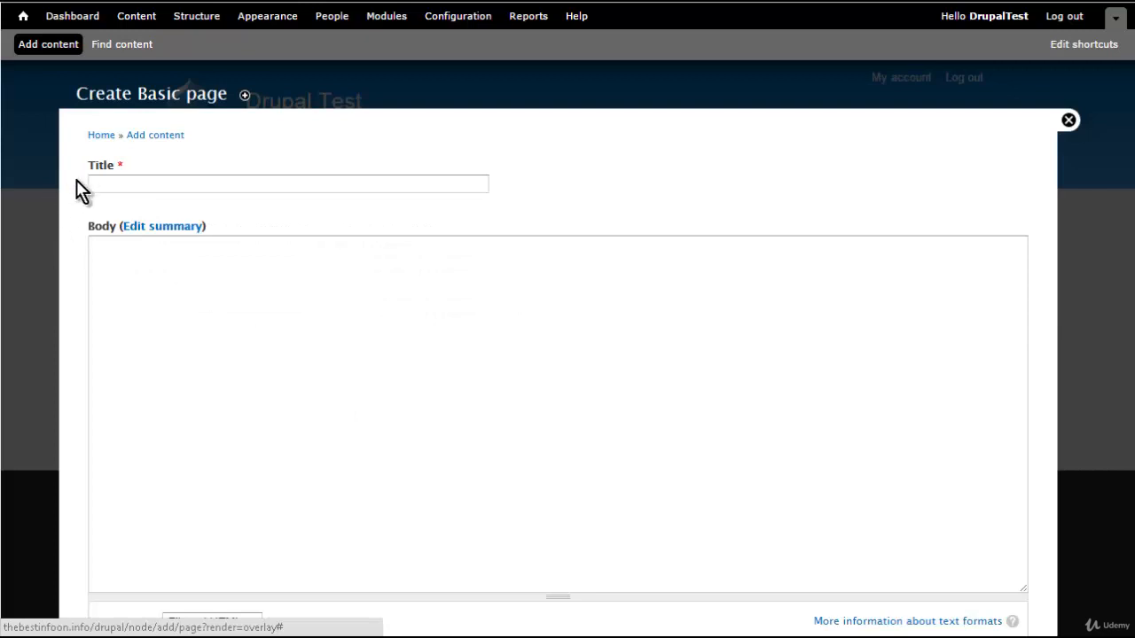
pyautogui.click(136, 183)
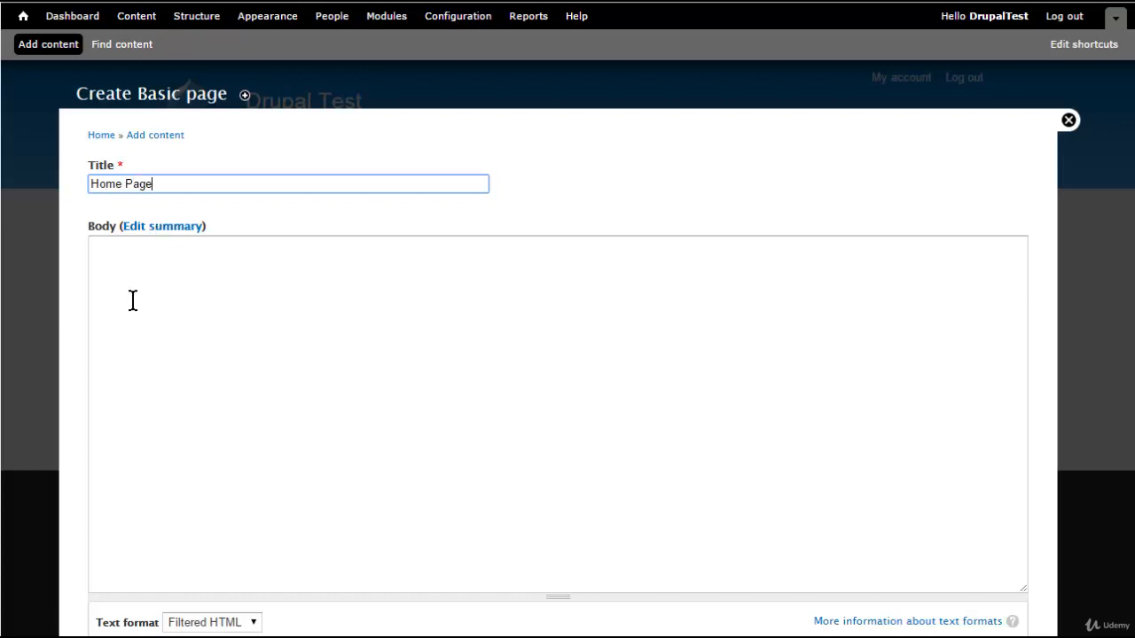
# Step: Show the summary field for the page and enter "Summary of page" in it
pyautogui.click(140, 270)
pyautogui.scroll(-1, 140, 270)
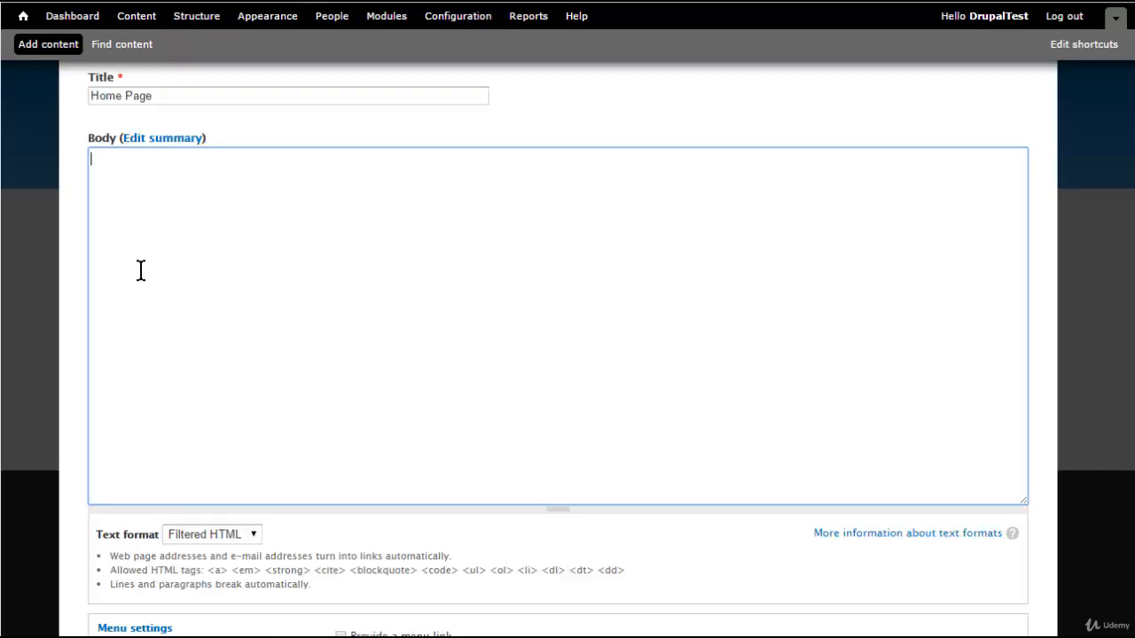
pyautogui.scroll(1, 140, 270)
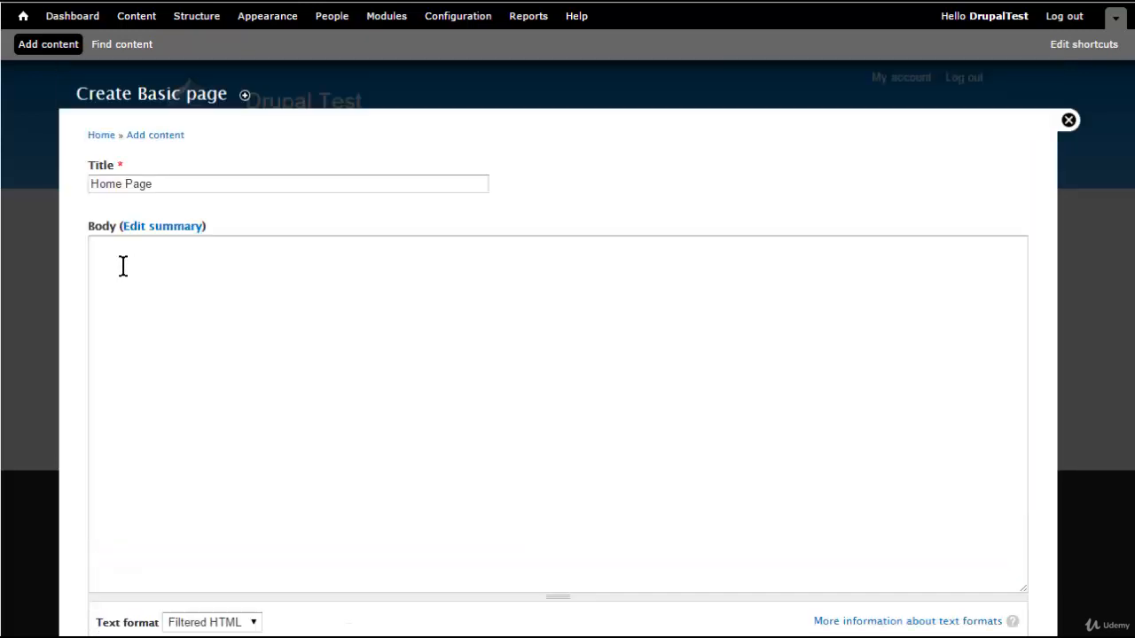
pyautogui.click(182, 227)
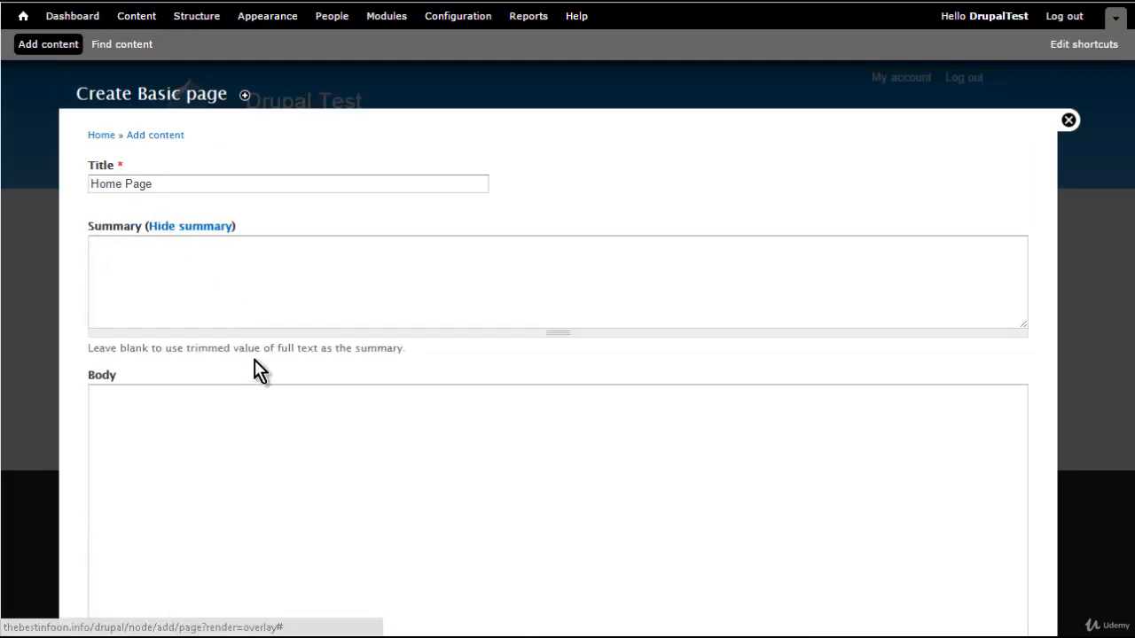
pyautogui.click(123, 251)
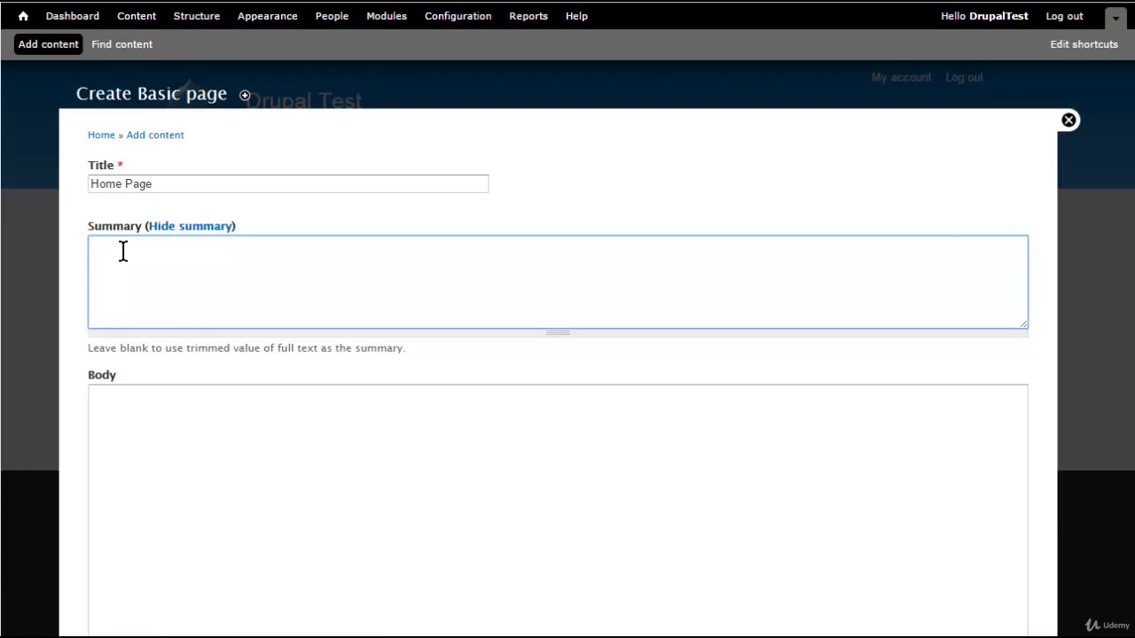
pyautogui.write('Summary of page')
# Step: Enter "This is my home page" as the body text of the page
pyautogui.scroll(-2, 155, 319)
pyautogui.click(119, 219)
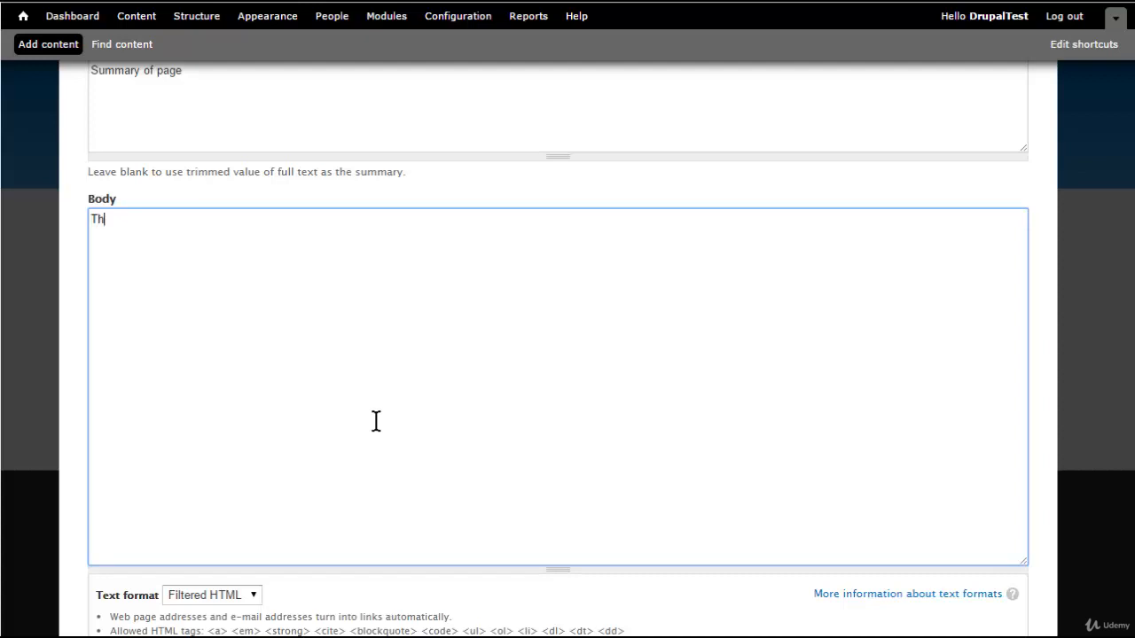
pyautogui.write('my home page')
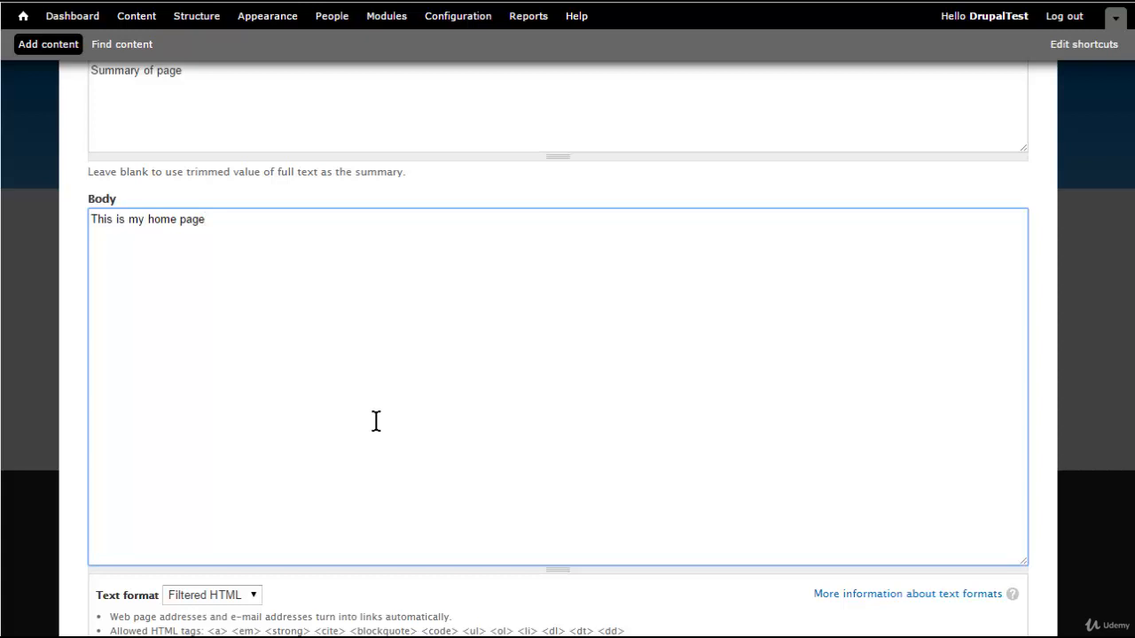
# Step: Provide a menu link for the Home Page under the main menu, leaving its description blank
pyautogui.scroll(-5, 376, 421)
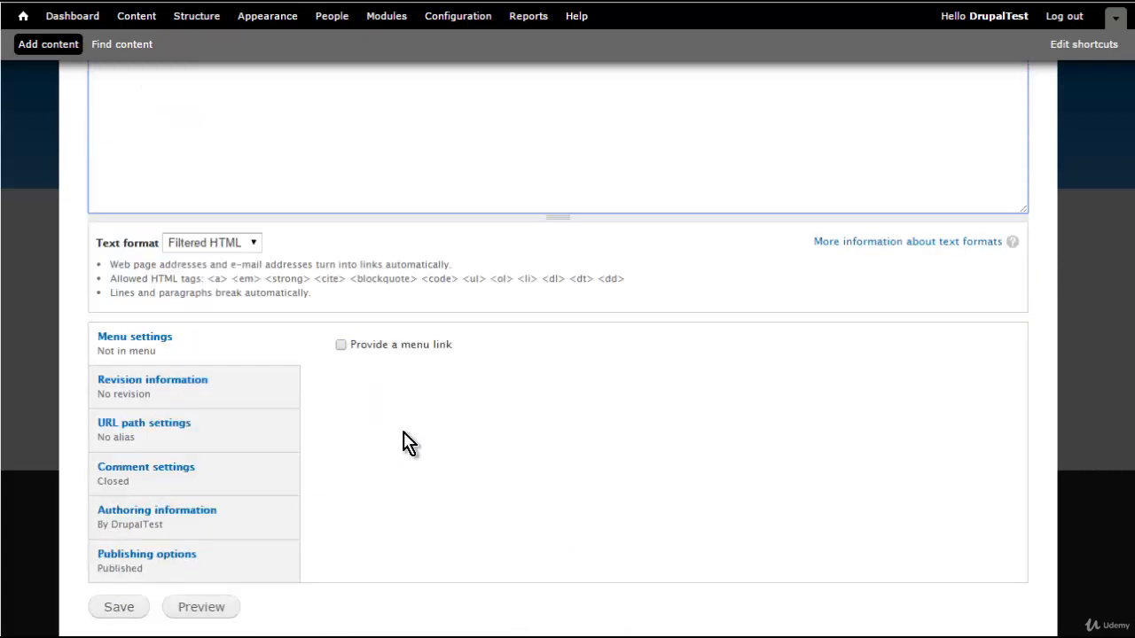
pyautogui.scroll(-1, 413, 443)
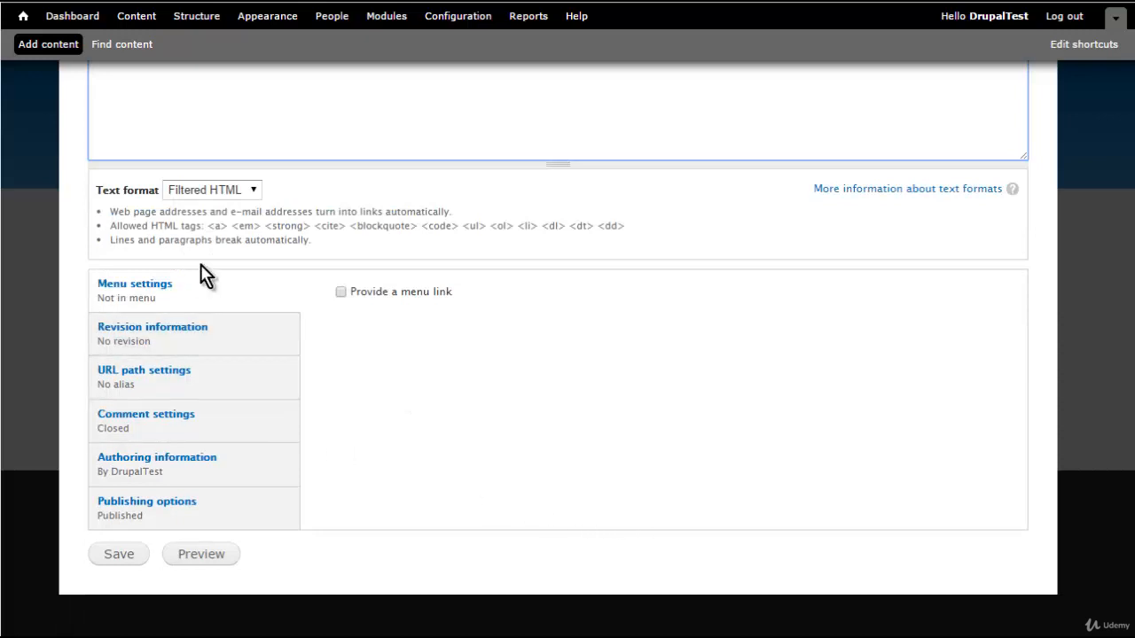
pyautogui.click(342, 292)
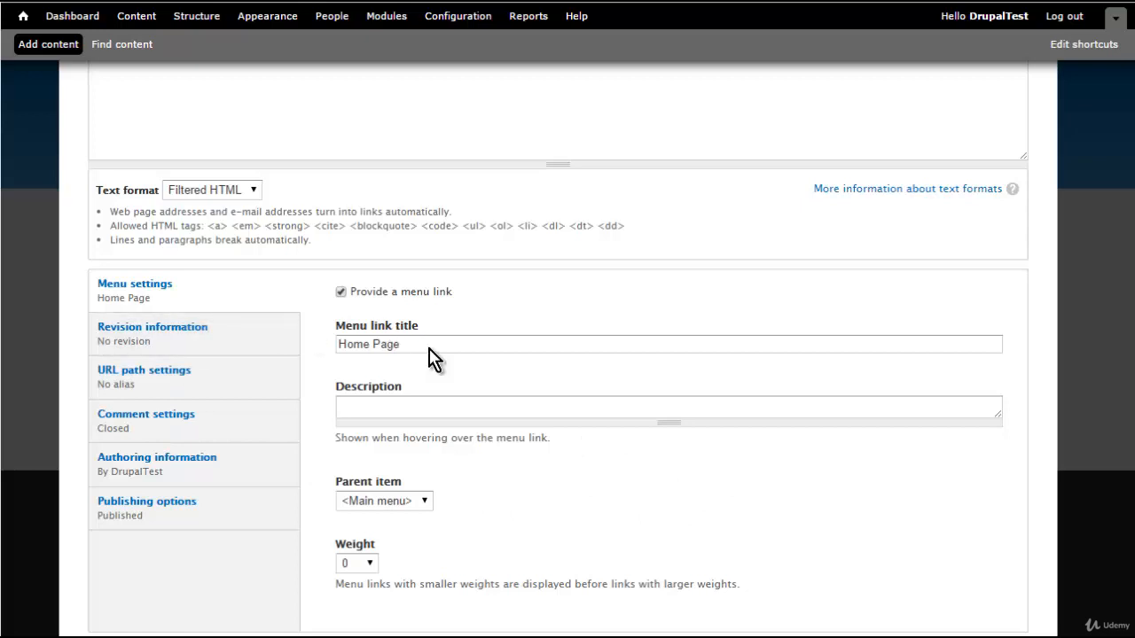
pyautogui.click(388, 404)
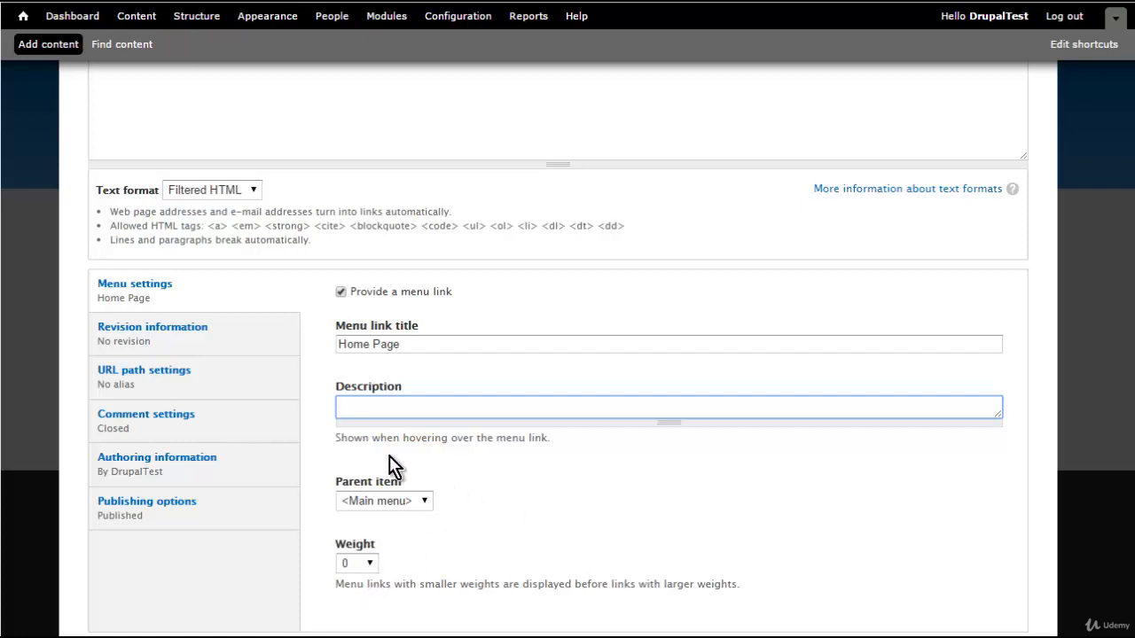
# Step: Set the page's URL alias to "home"
pyautogui.click(184, 380)
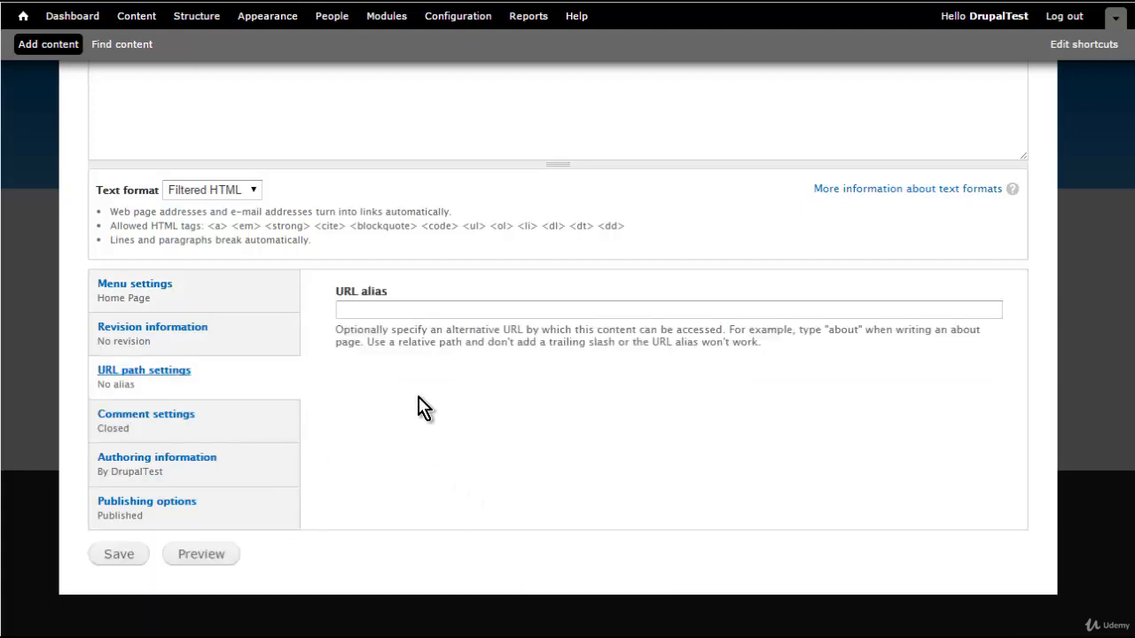
pyautogui.click(389, 312)
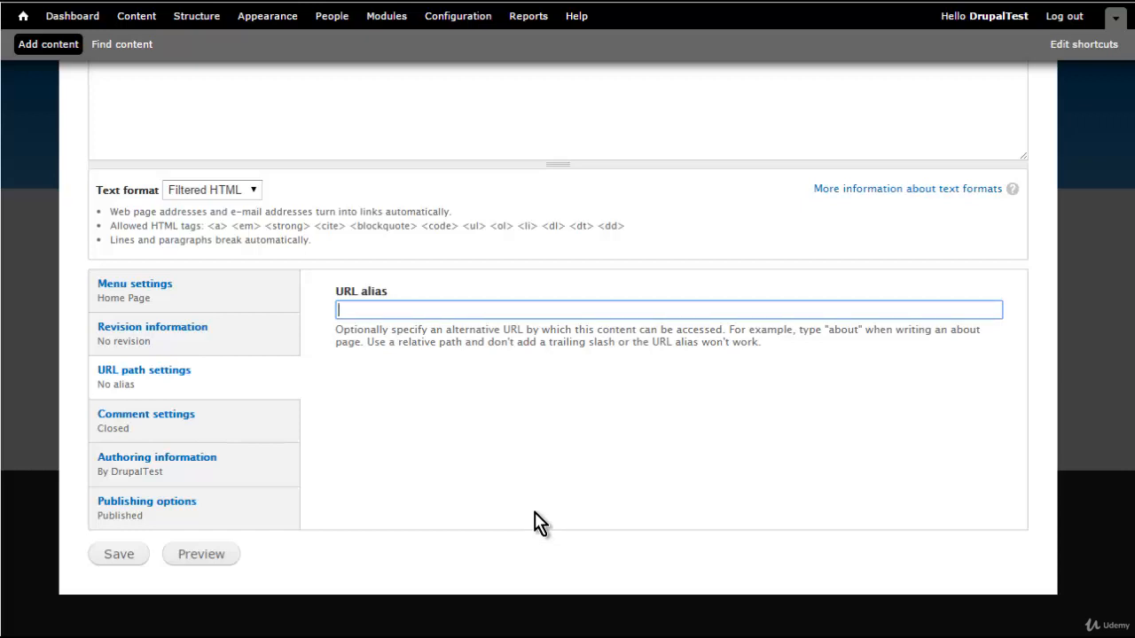
pyautogui.write('home')
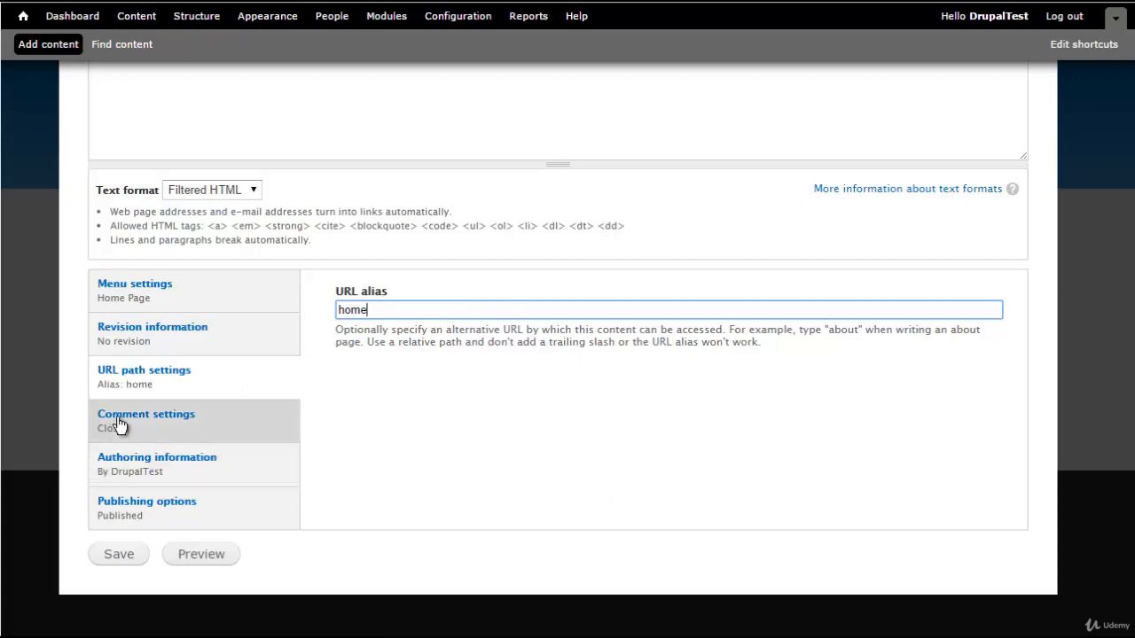
# Step: Promote the page to the front page in its publishing options, keeping it published, and save it
pyautogui.click(173, 424)
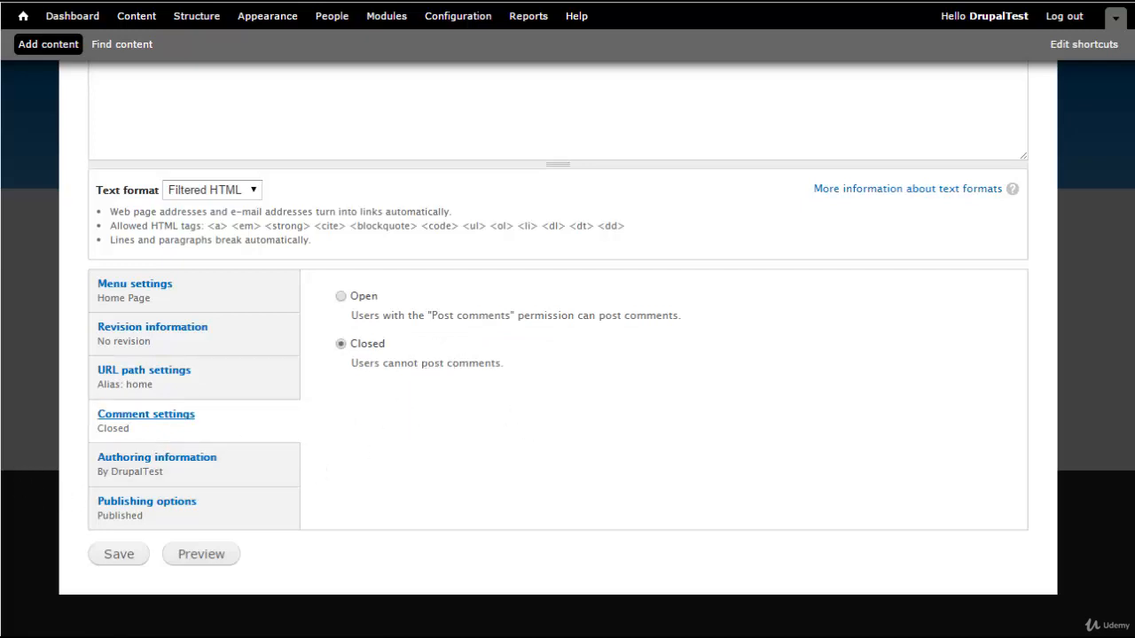
pyautogui.click(164, 465)
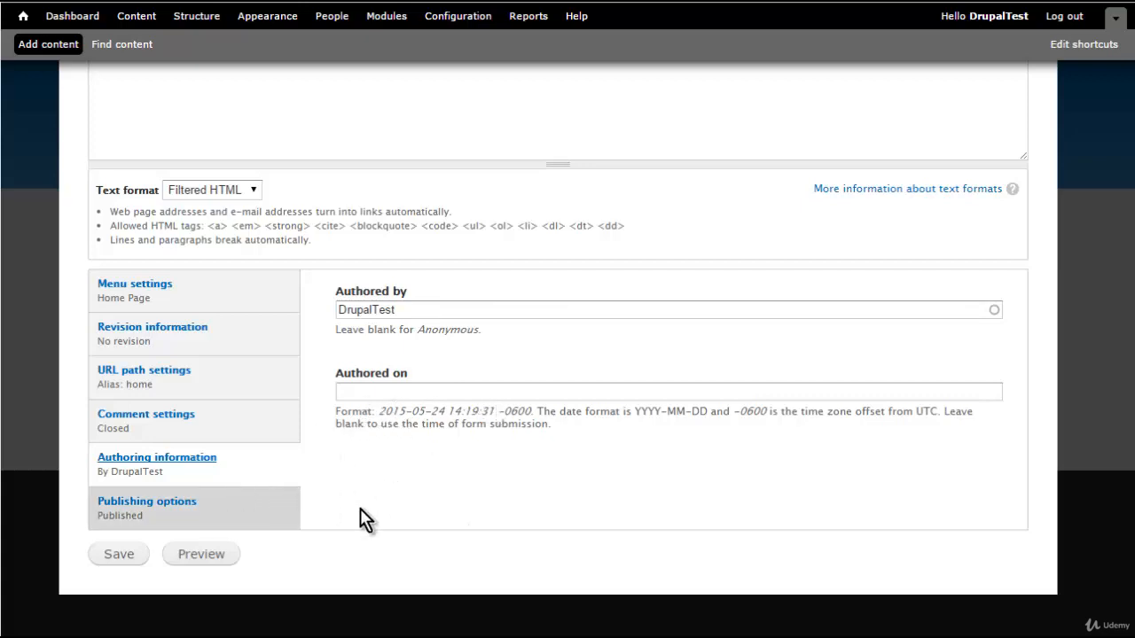
pyautogui.click(266, 514)
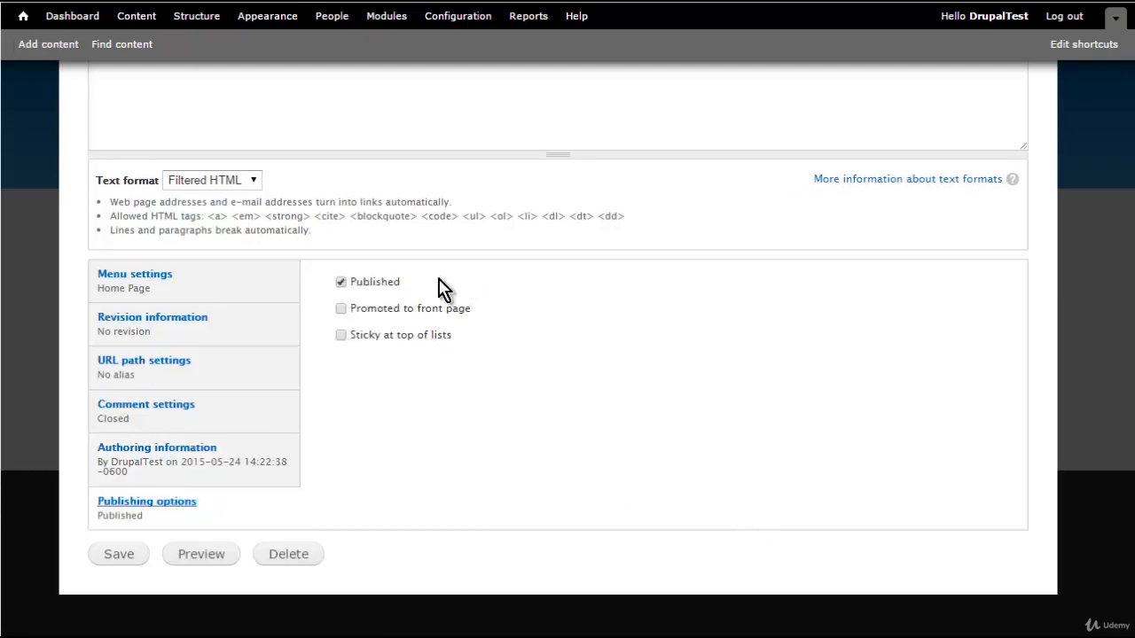
pyautogui.click(345, 313)
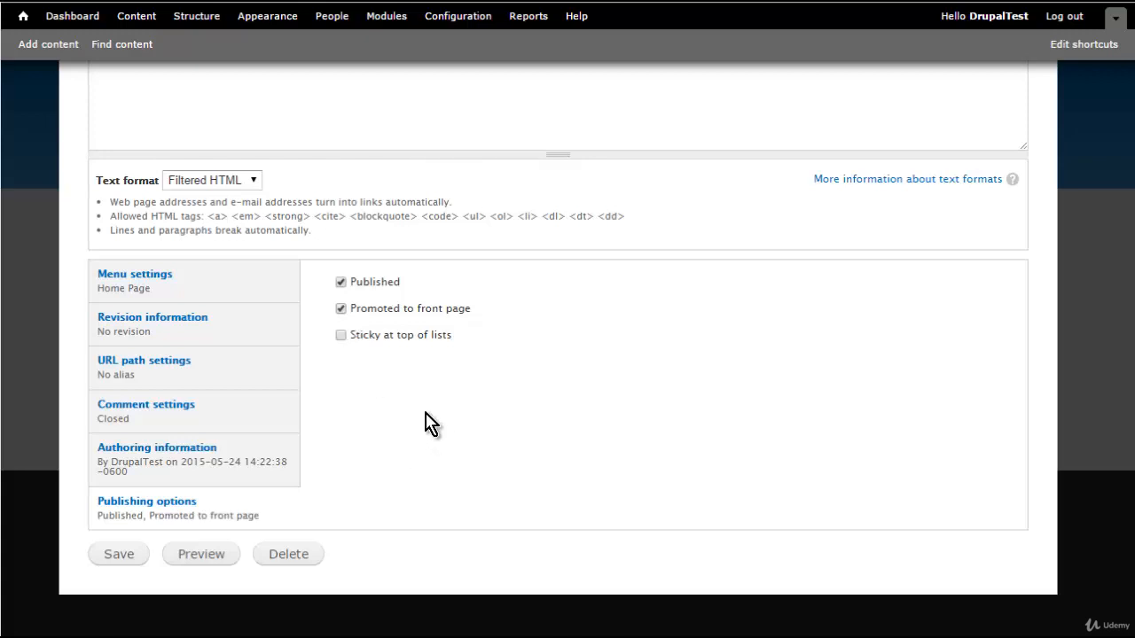
pyautogui.click(133, 554)
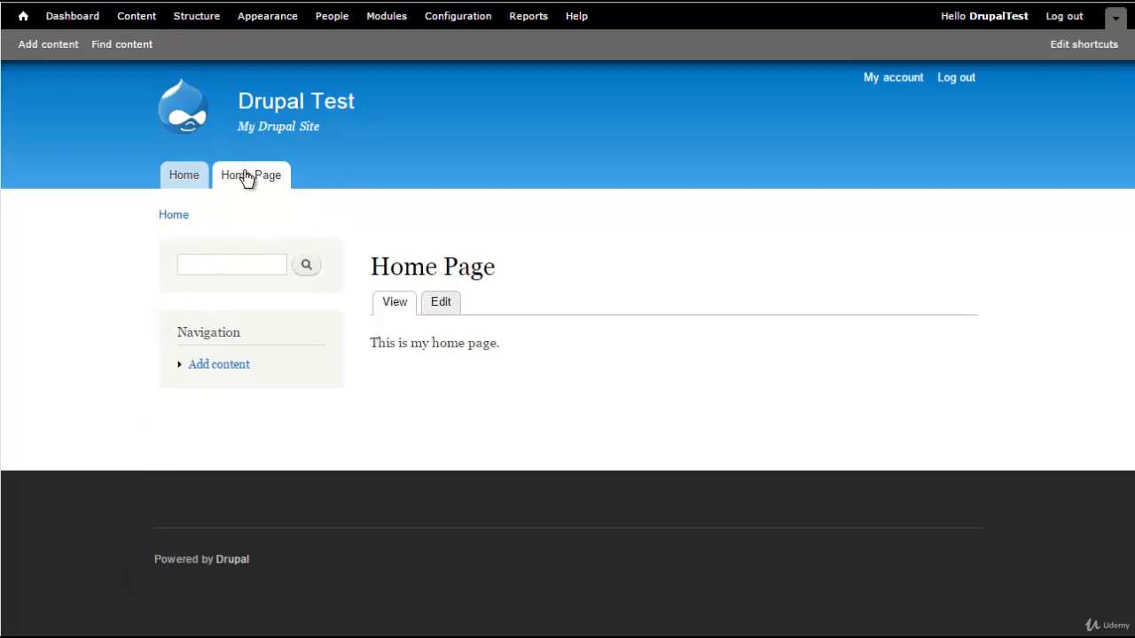
# Step: Open the Home Page for editing, remove its menu link, and save the page
pyautogui.click(182, 182)
pyautogui.click(503, 317)
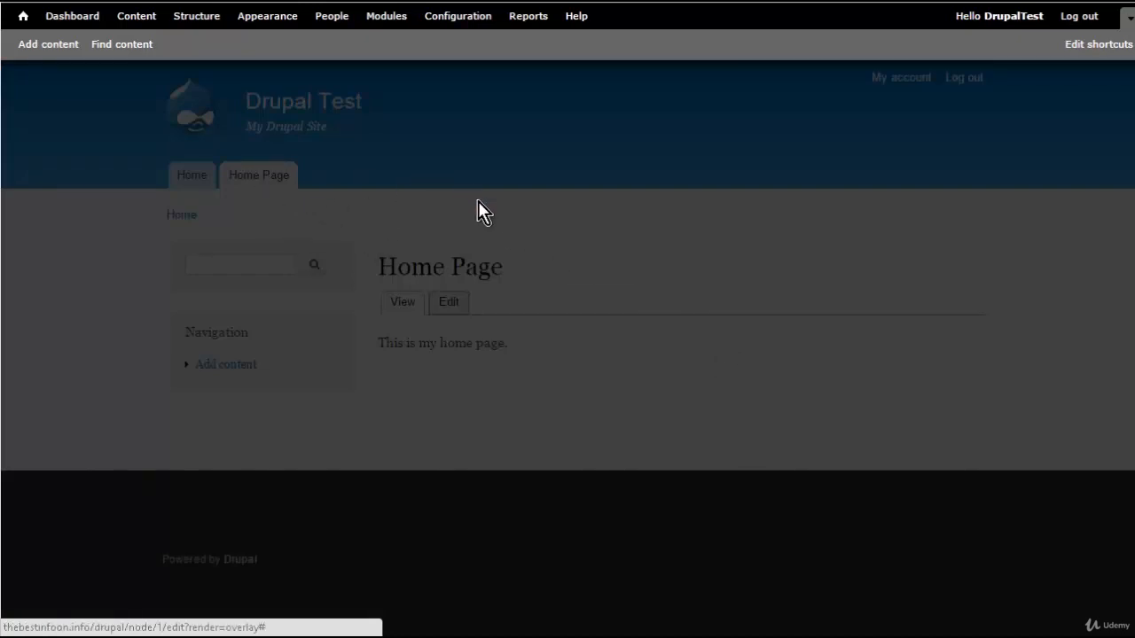
pyautogui.scroll(-5, 435, 276)
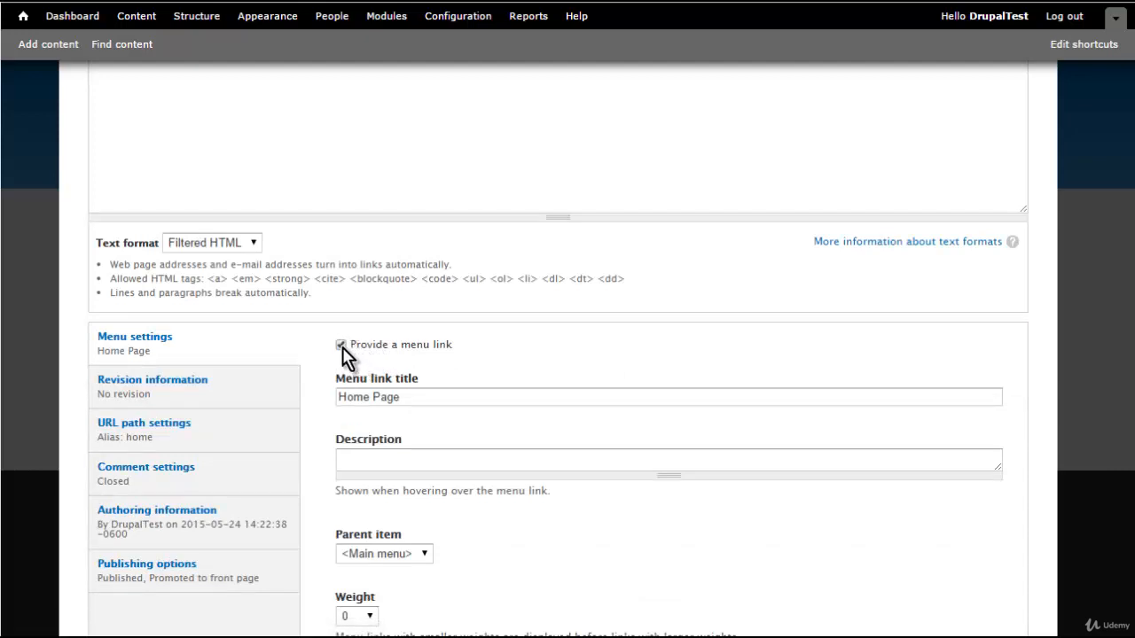
pyautogui.click(341, 345)
pyautogui.scroll(-1, 339, 372)
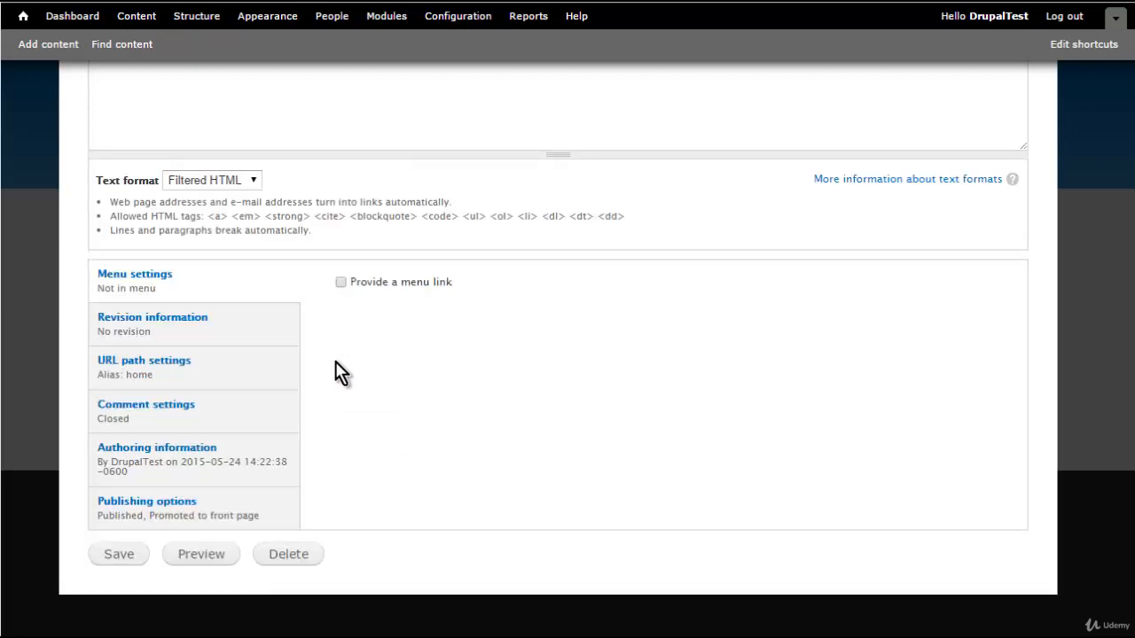
pyautogui.click(120, 560)
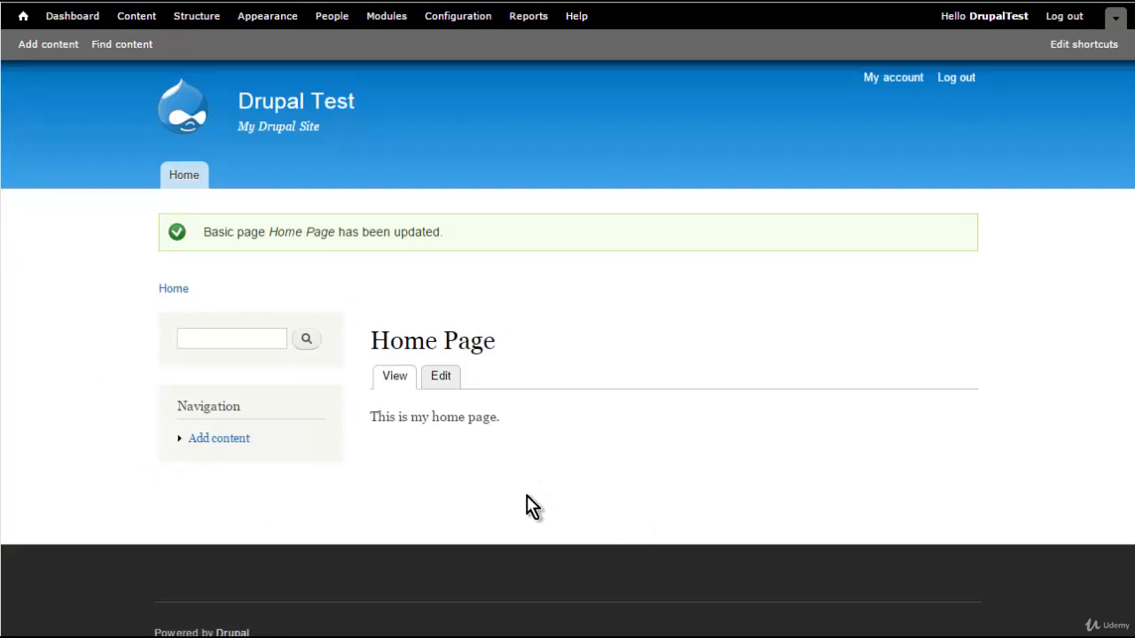
# Step: Start another Basic page titled "About Us" with the body text "All About Us"
pyautogui.click(133, 18)
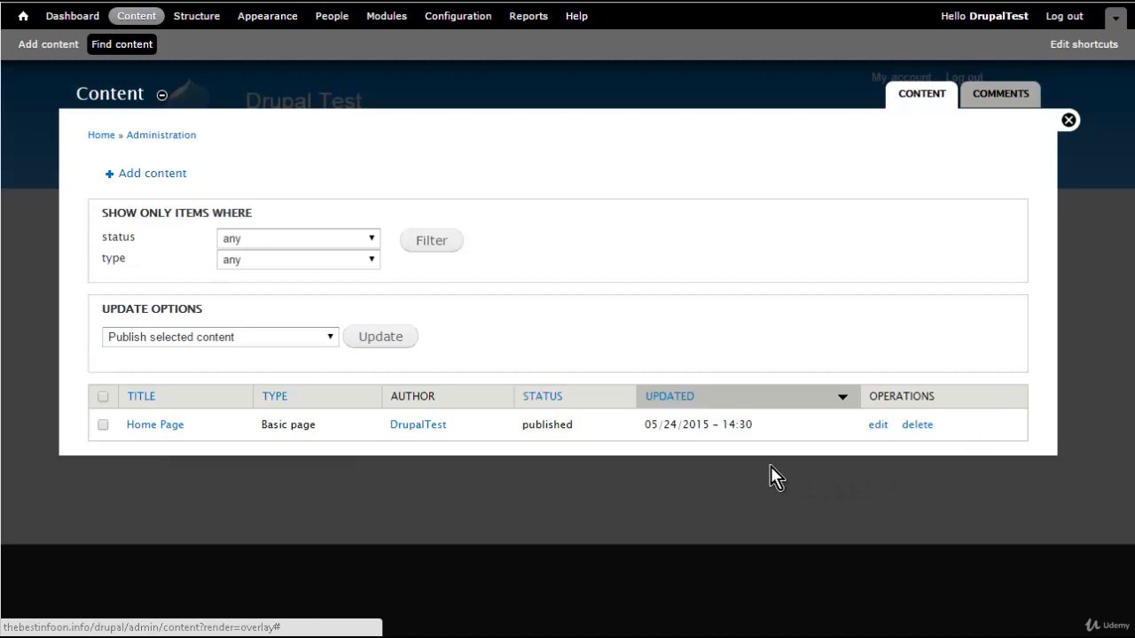
pyautogui.click(138, 175)
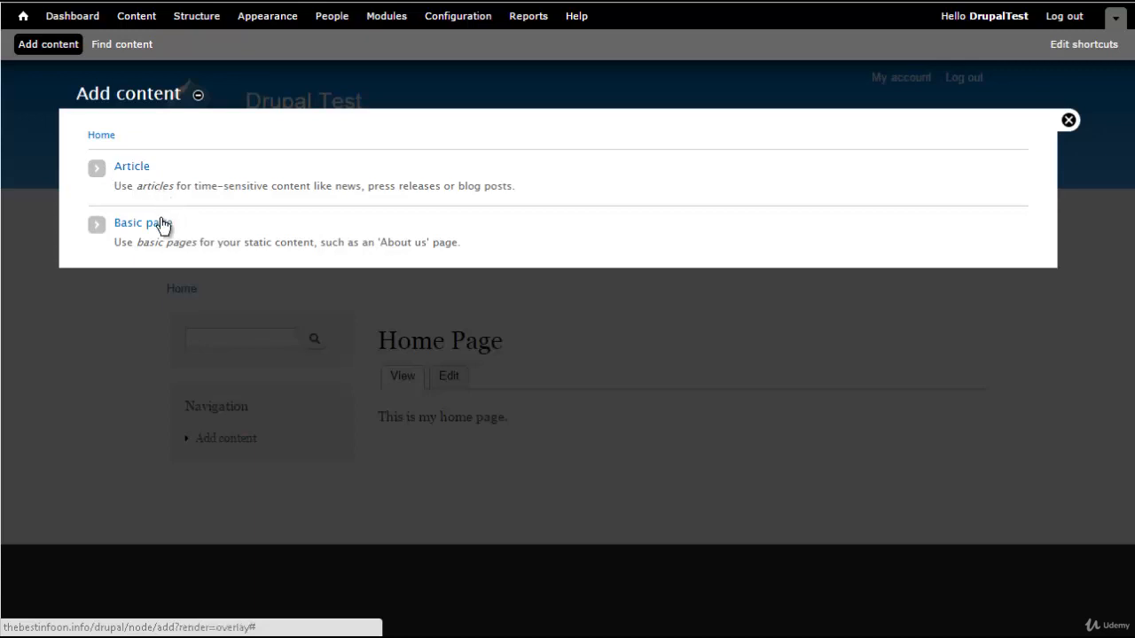
pyautogui.click(143, 227)
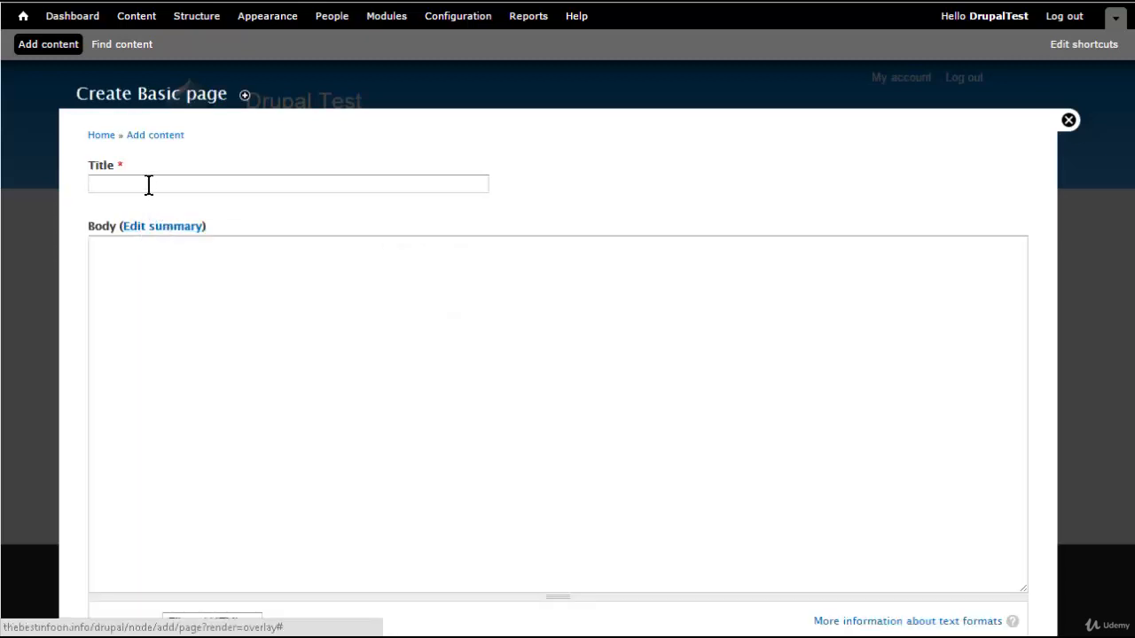
pyautogui.click(148, 184)
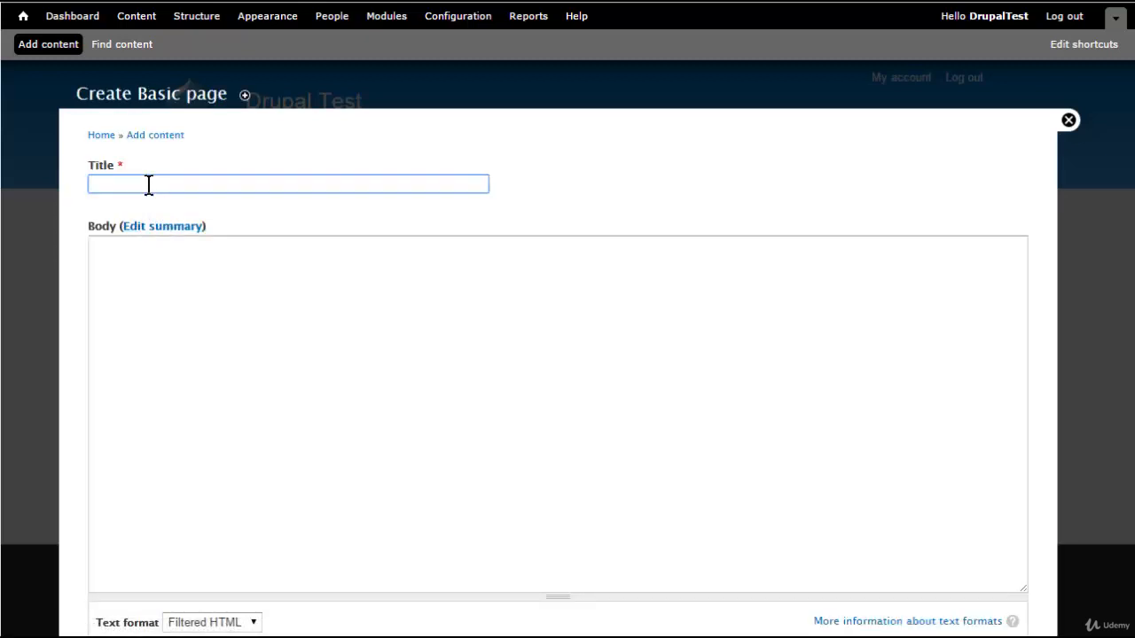
pyautogui.write('About Us')
pyautogui.click(160, 260)
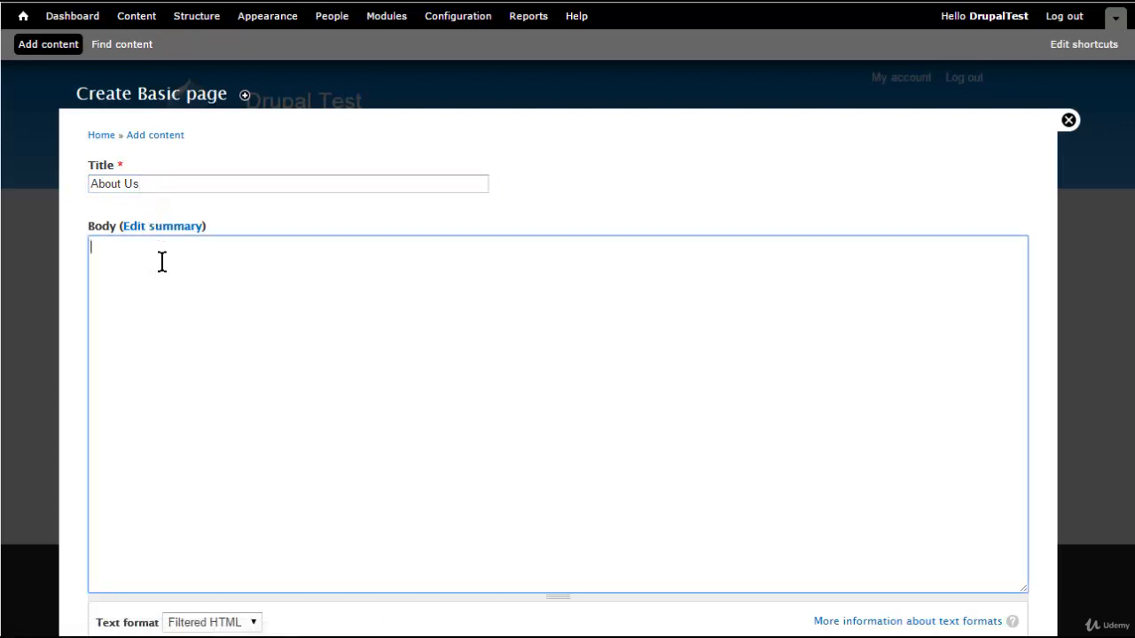
pyautogui.write('All About Us')
# Step: Provide a menu link titled "About Us" under the main menu for the new page
pyautogui.scroll(-5, 293, 253)
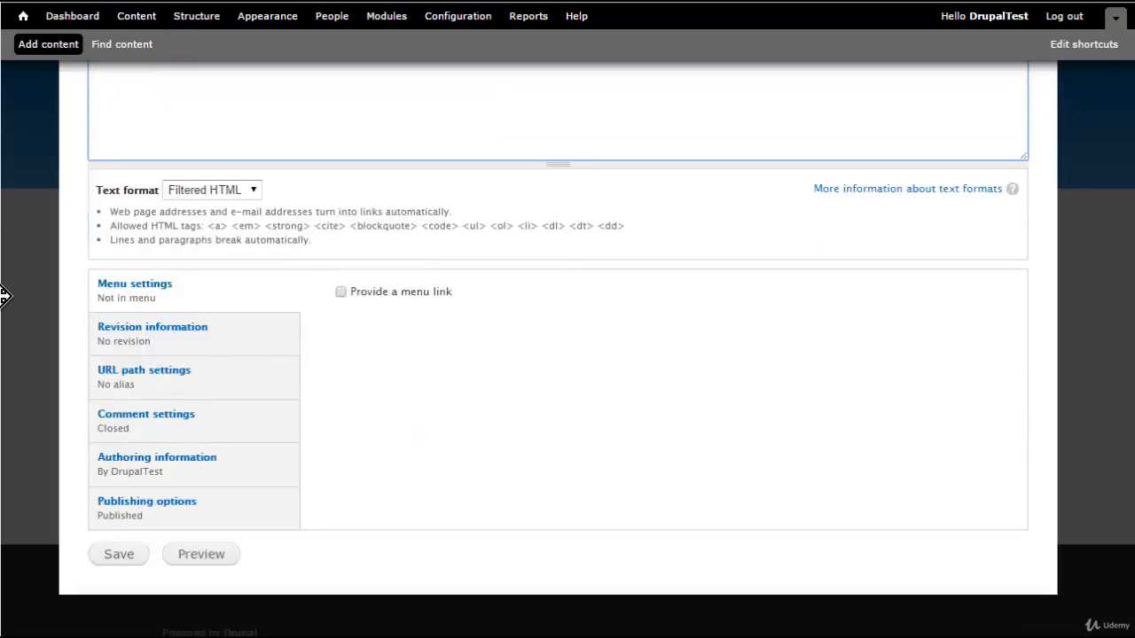
pyautogui.click(341, 293)
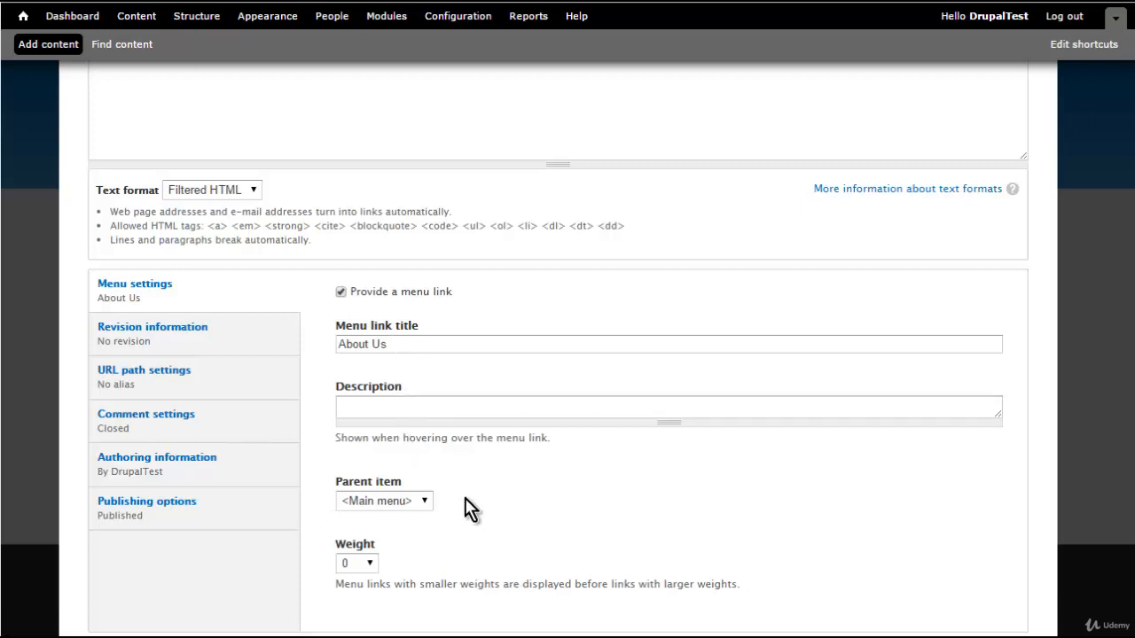
pyautogui.scroll(-1, 470, 510)
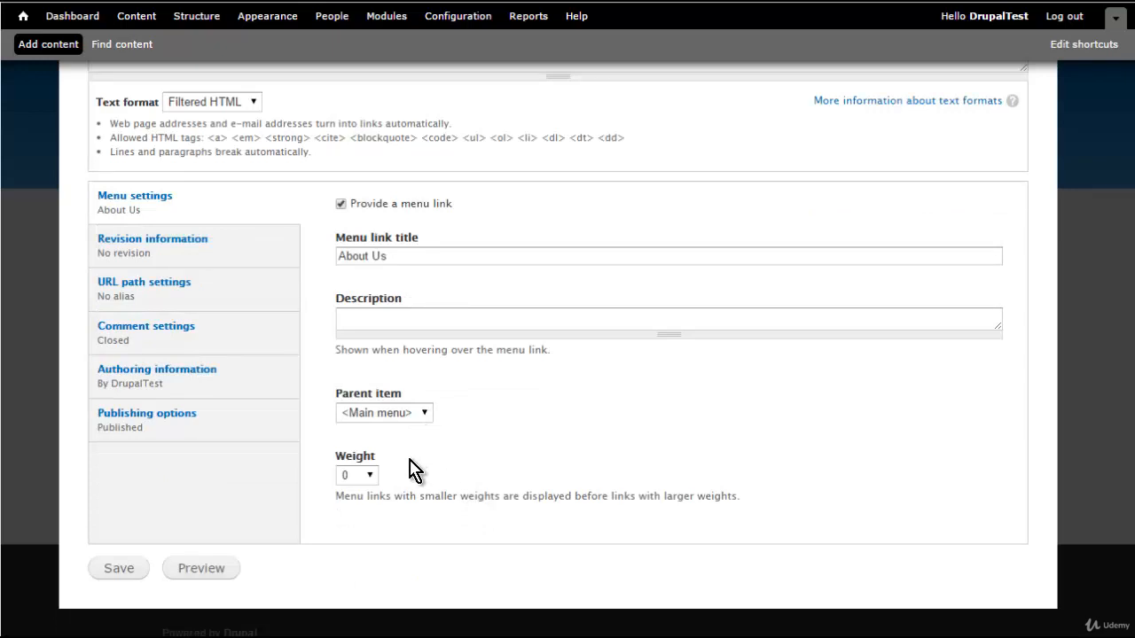
pyautogui.scroll(1, 501, 453)
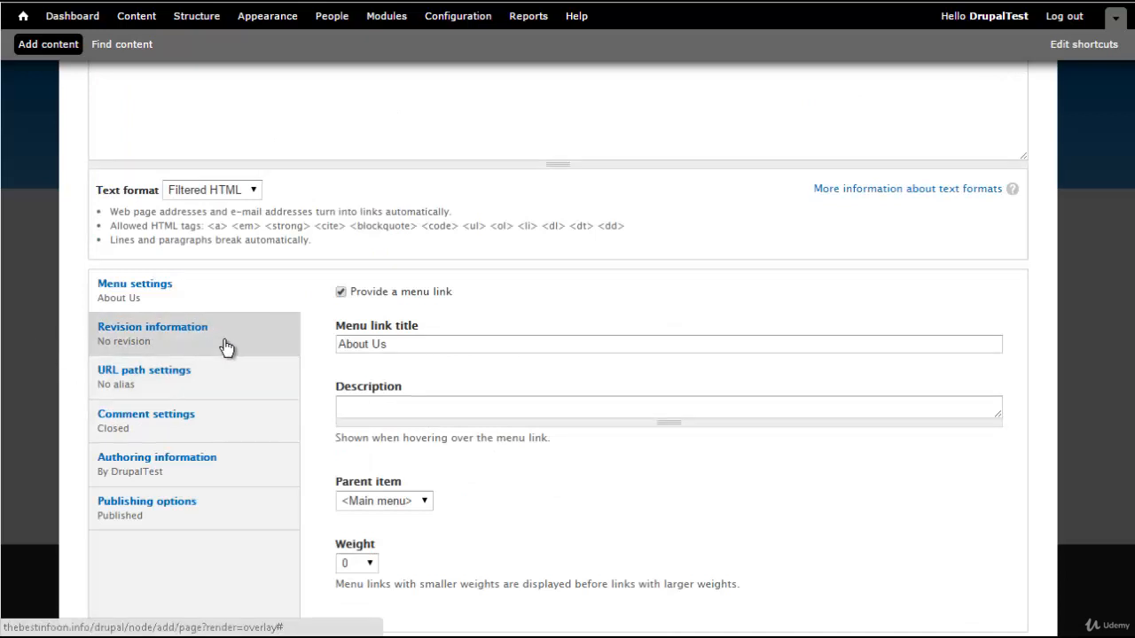
# Step: Set the URL alias of the new About Us page to "about-us"
pyautogui.click(187, 376)
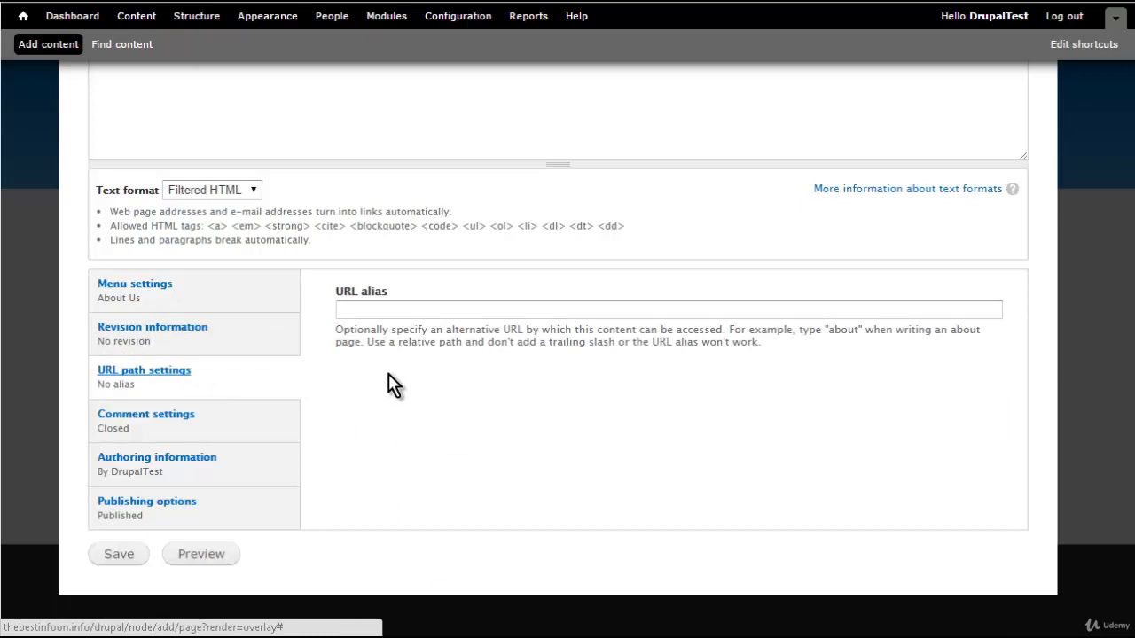
pyautogui.click(363, 310)
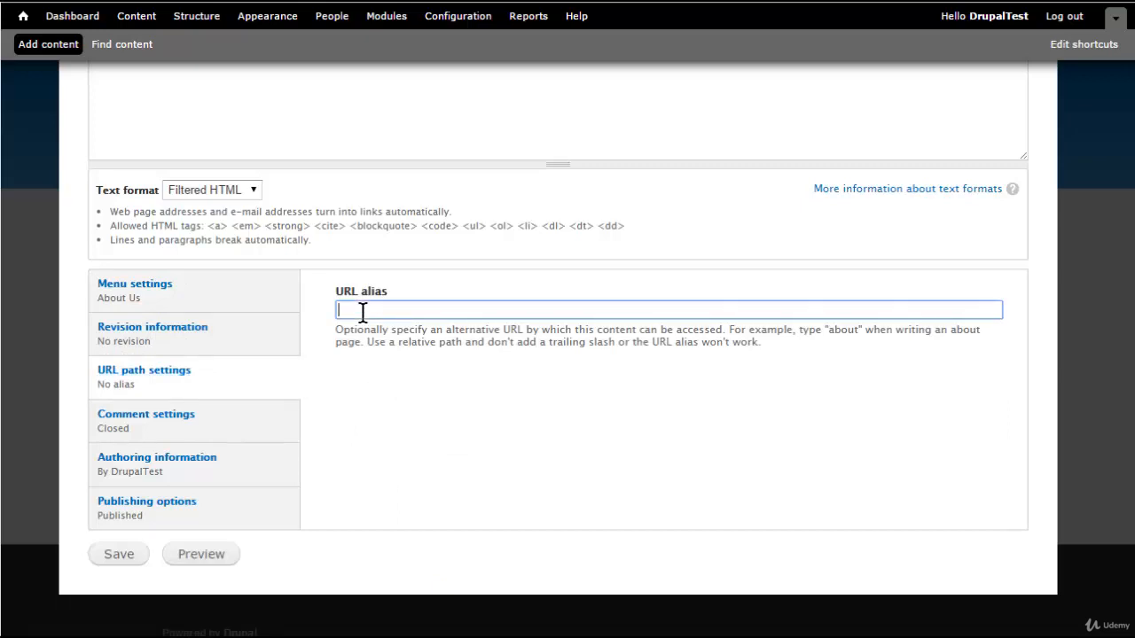
pyautogui.write('about-us')
# Step: Review the page's comment, authoring and publishing settings, leaving them as they are, and save the page
pyautogui.click(223, 418)
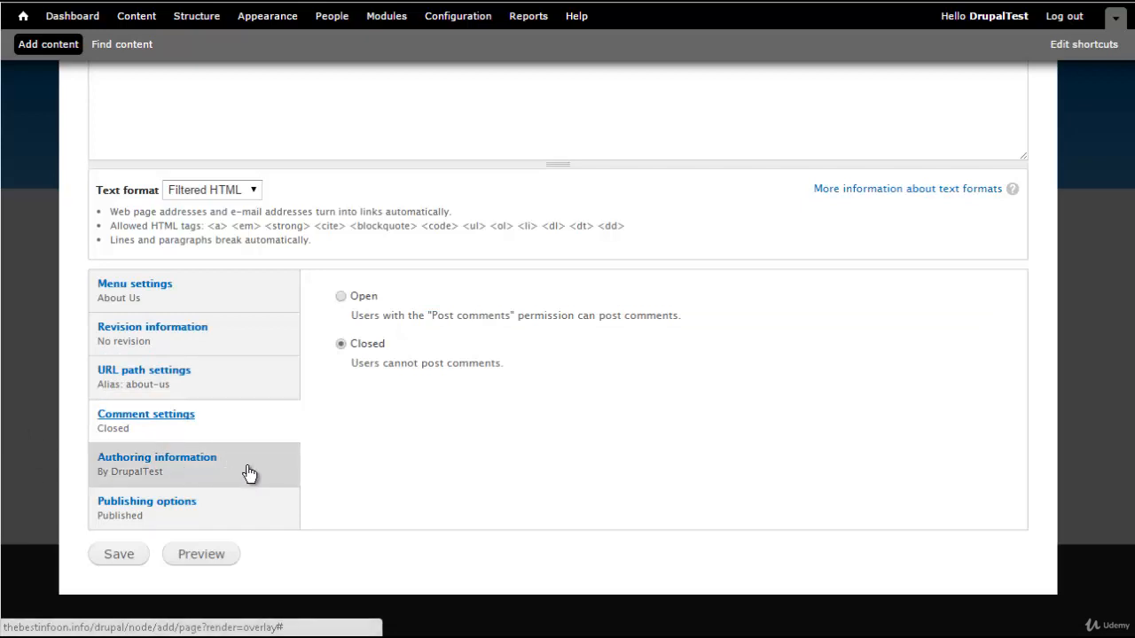
pyautogui.click(158, 469)
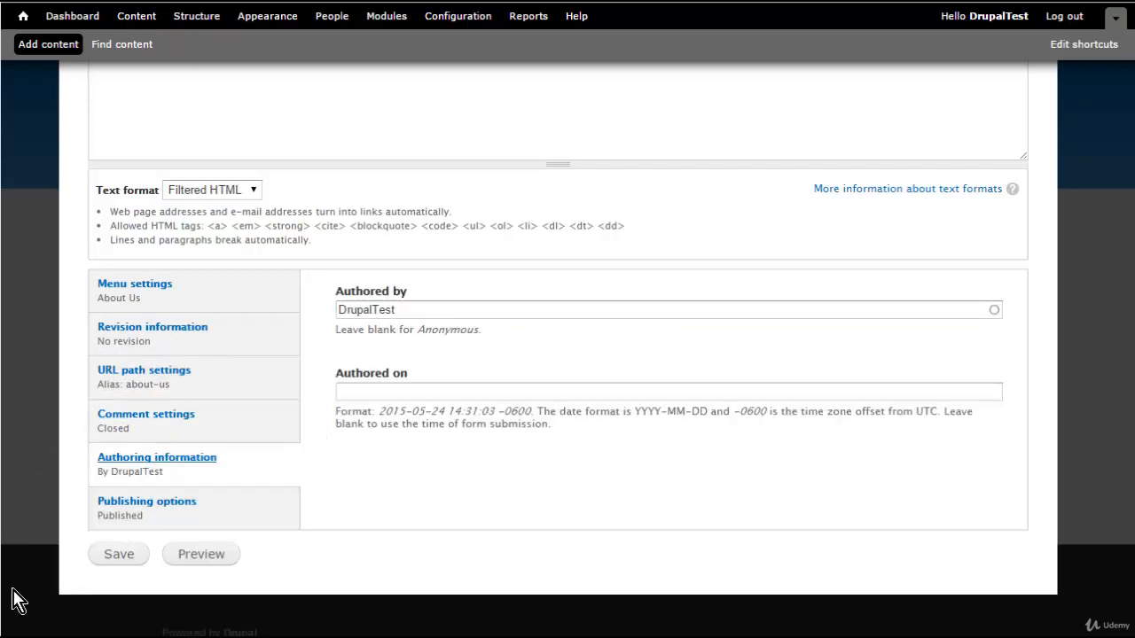
pyautogui.click(228, 513)
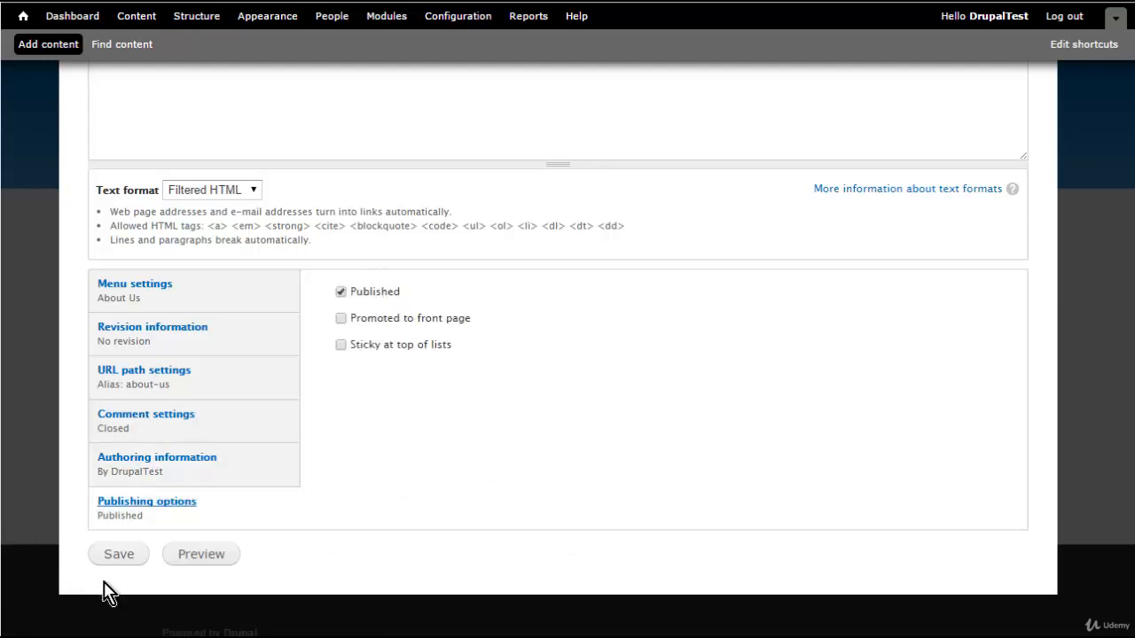
pyautogui.click(119, 555)
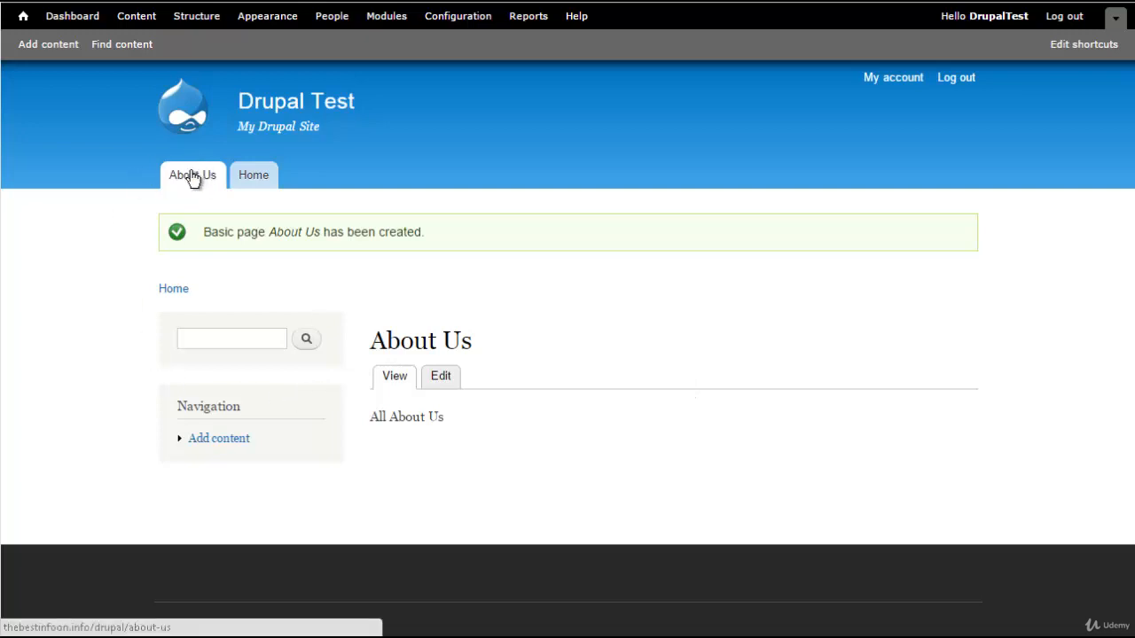
# Step: Open the About Us page for editing, set its menu link weight to 1, and save the page
pyautogui.click(273, 179)
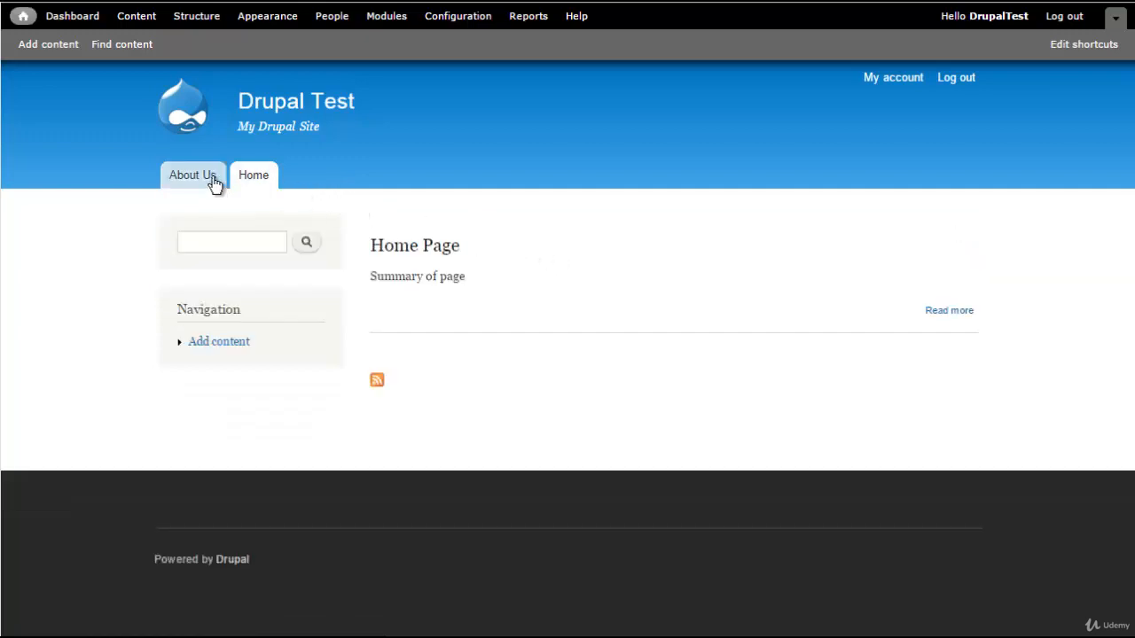
pyautogui.click(213, 182)
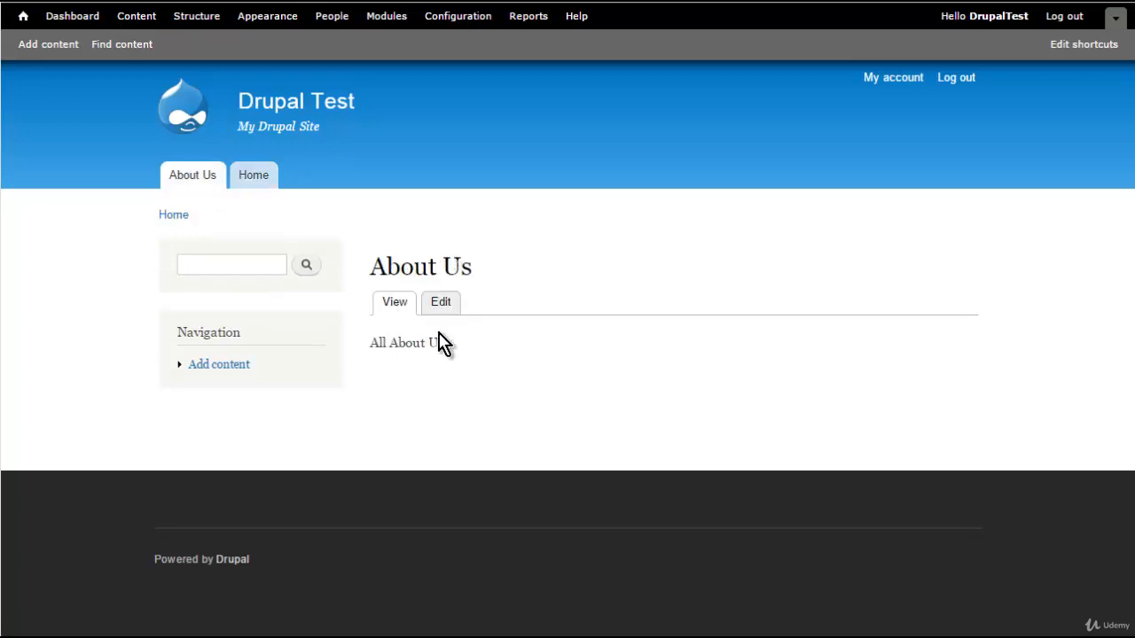
pyautogui.click(444, 306)
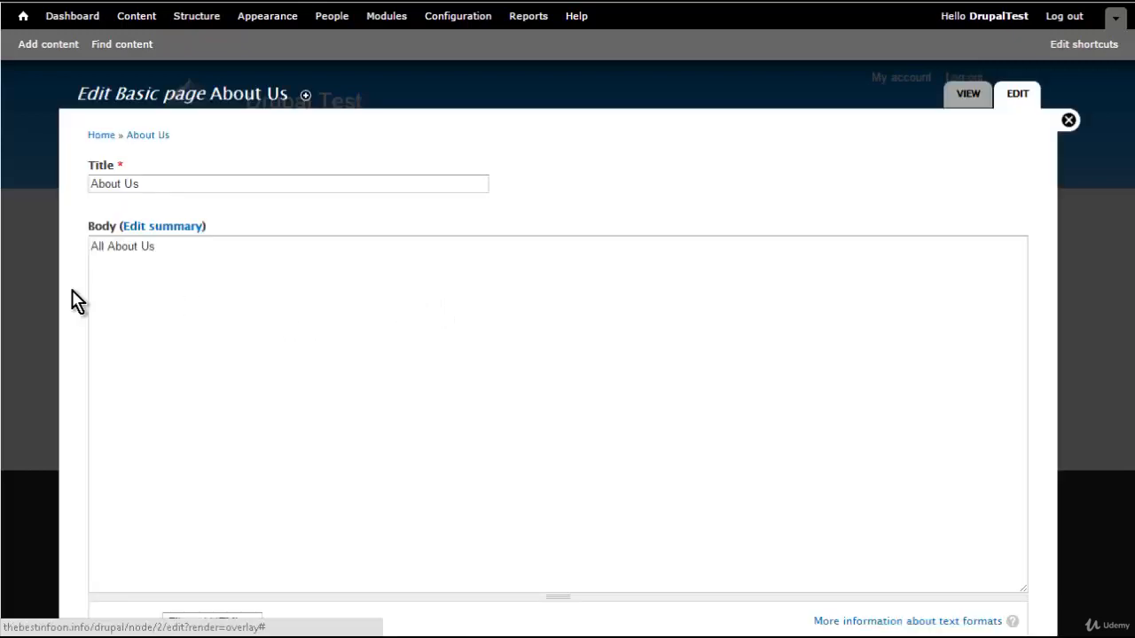
pyautogui.scroll(-4, 80, 289)
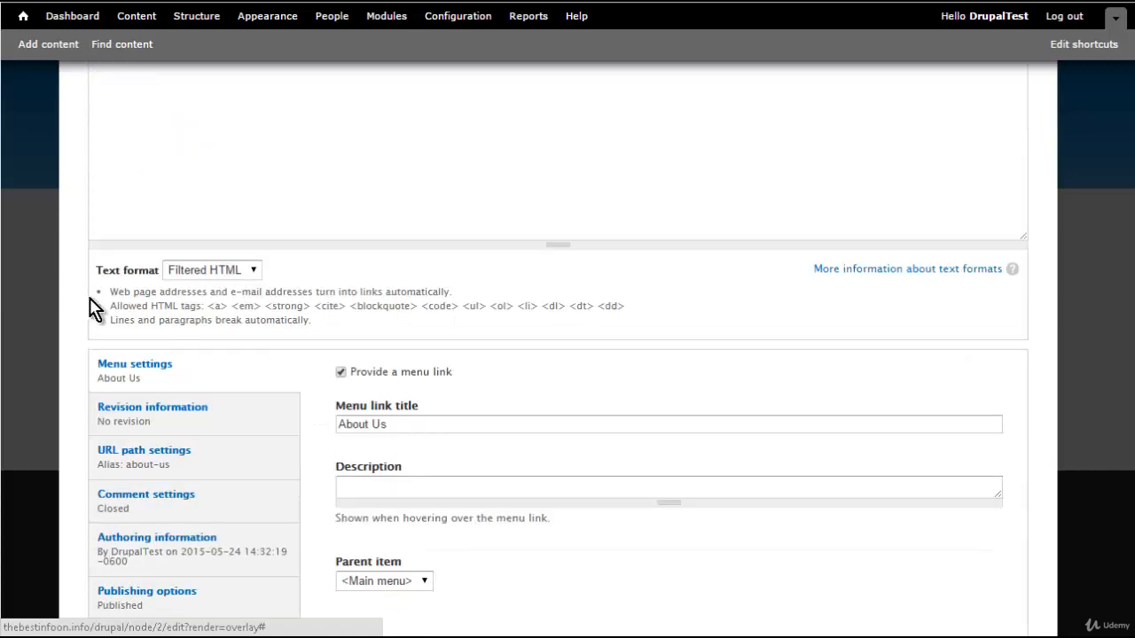
pyautogui.scroll(-2, 93, 298)
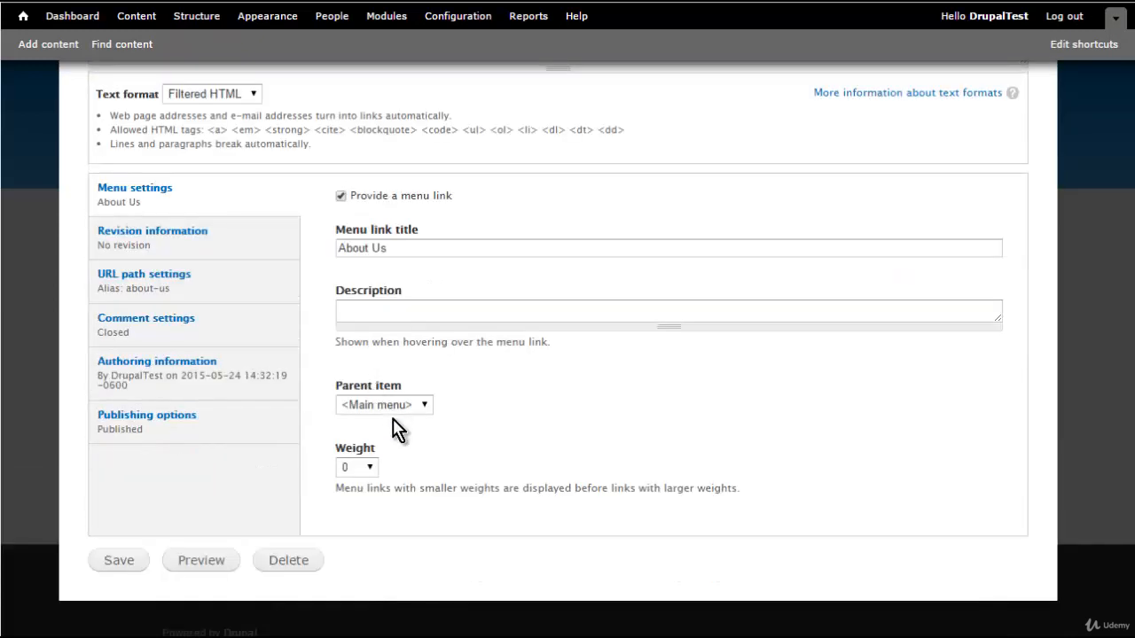
pyautogui.click(369, 467)
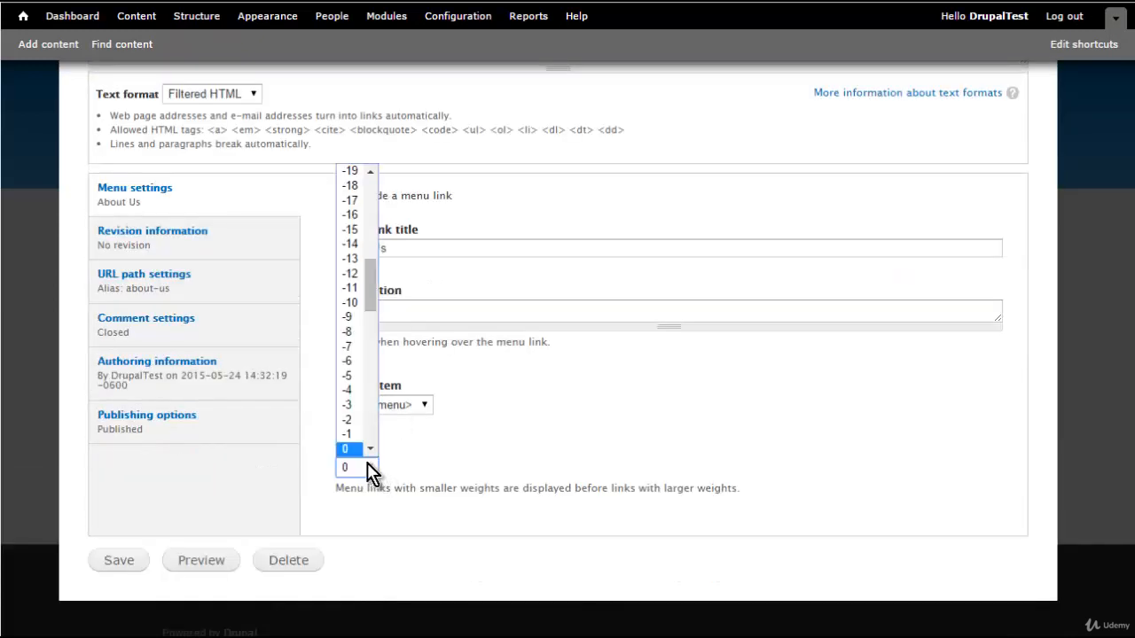
pyautogui.scroll(-4, 360, 436)
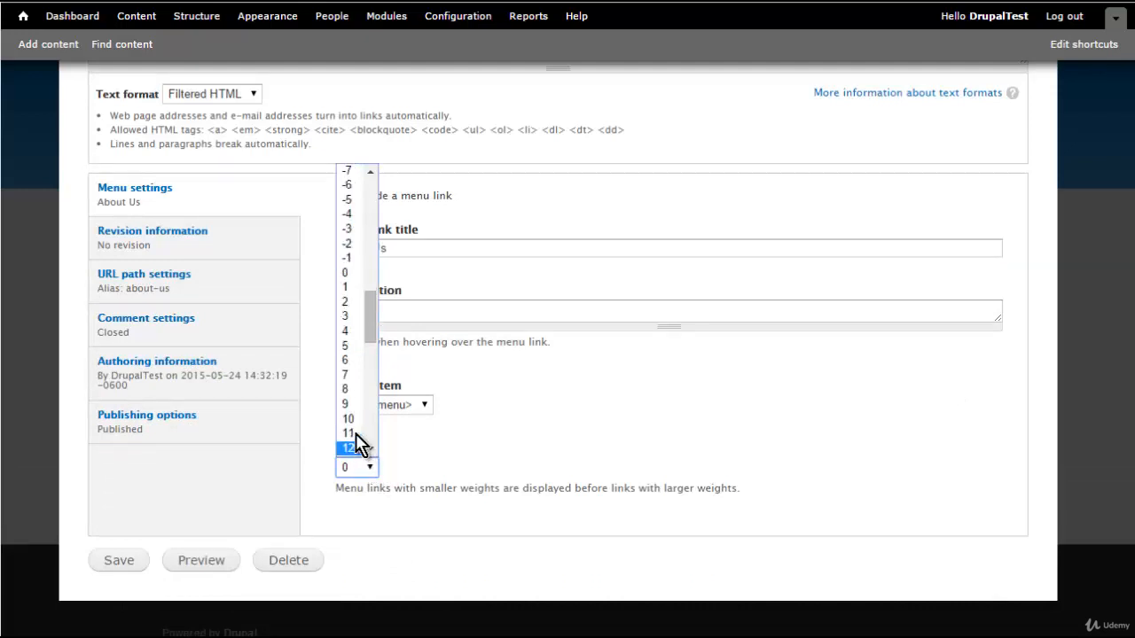
pyautogui.click(354, 288)
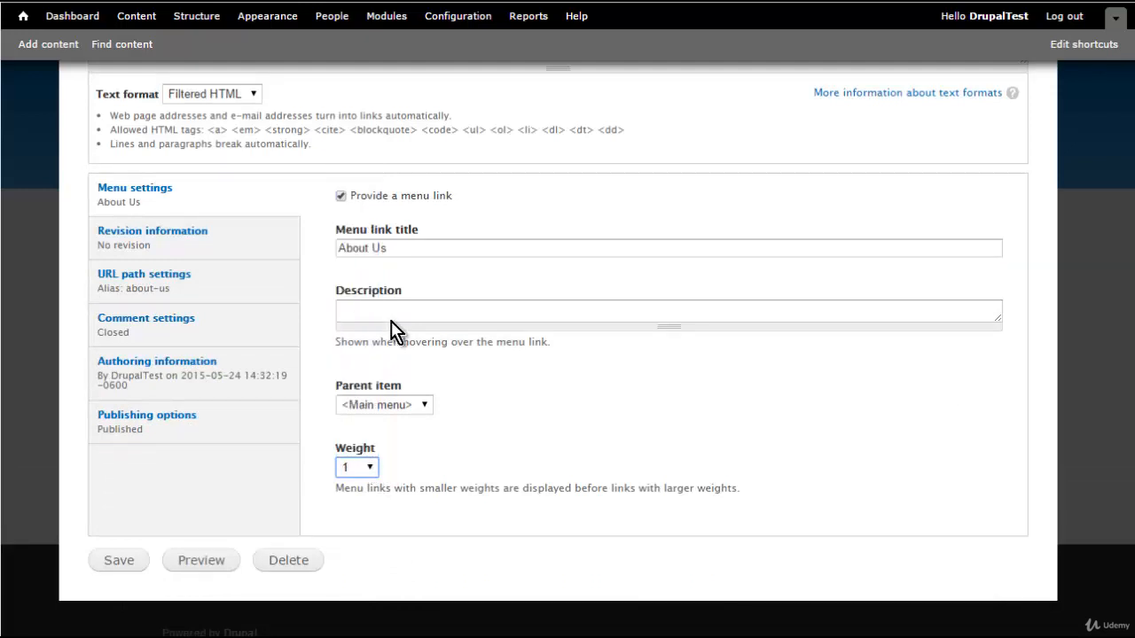
pyautogui.click(145, 566)
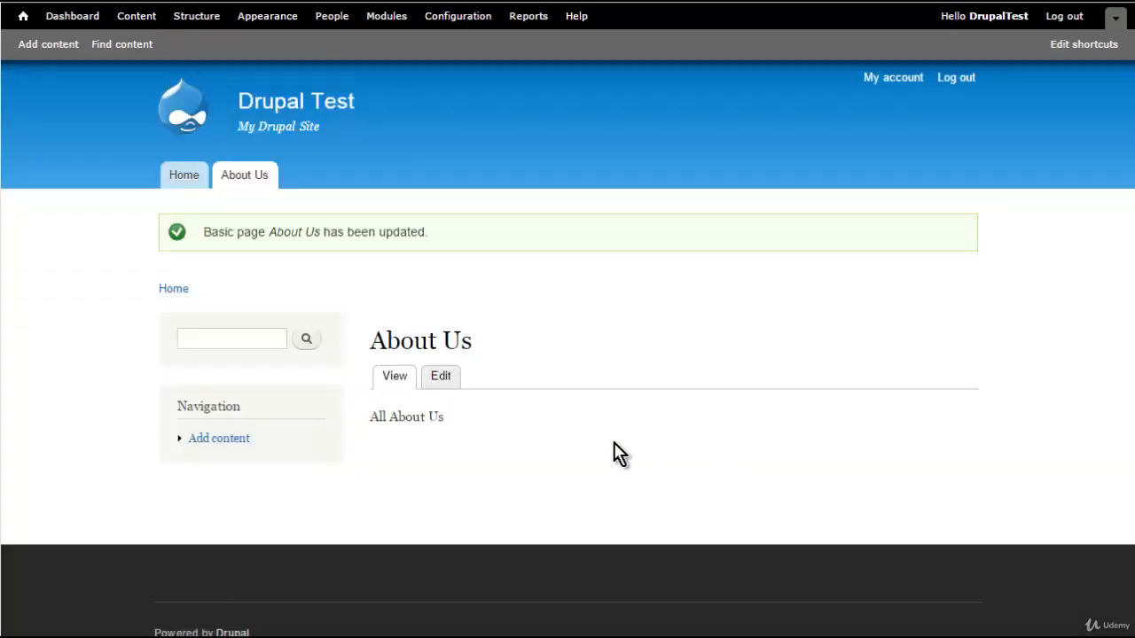
# Step: Return to the Home page and start a new Article titled "About red"
pyautogui.click(181, 177)
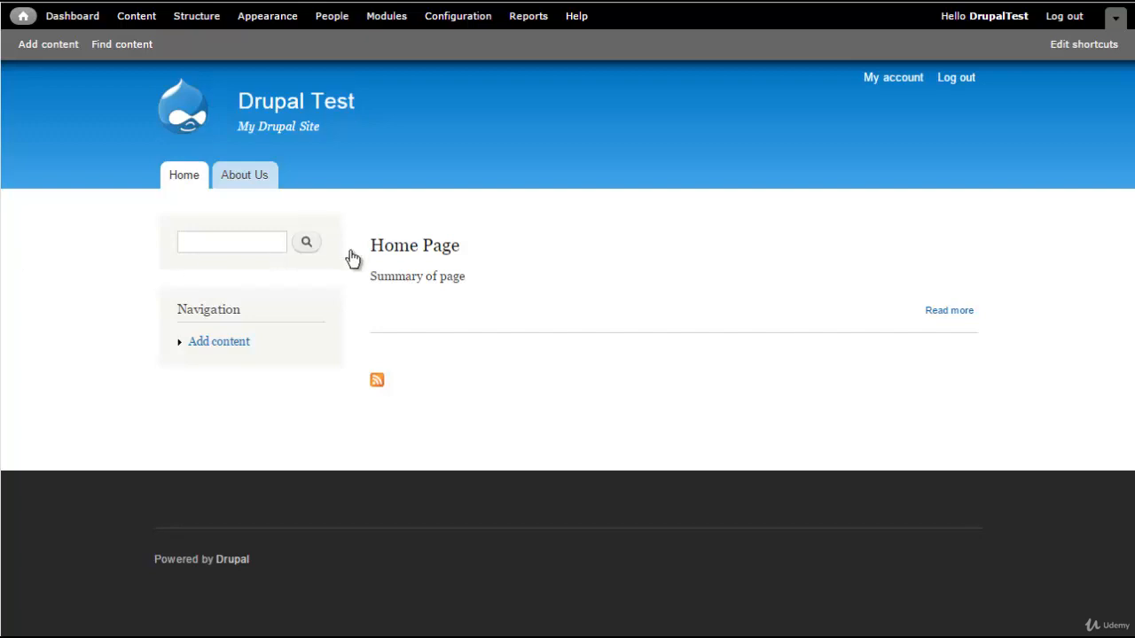
pyautogui.click(222, 343)
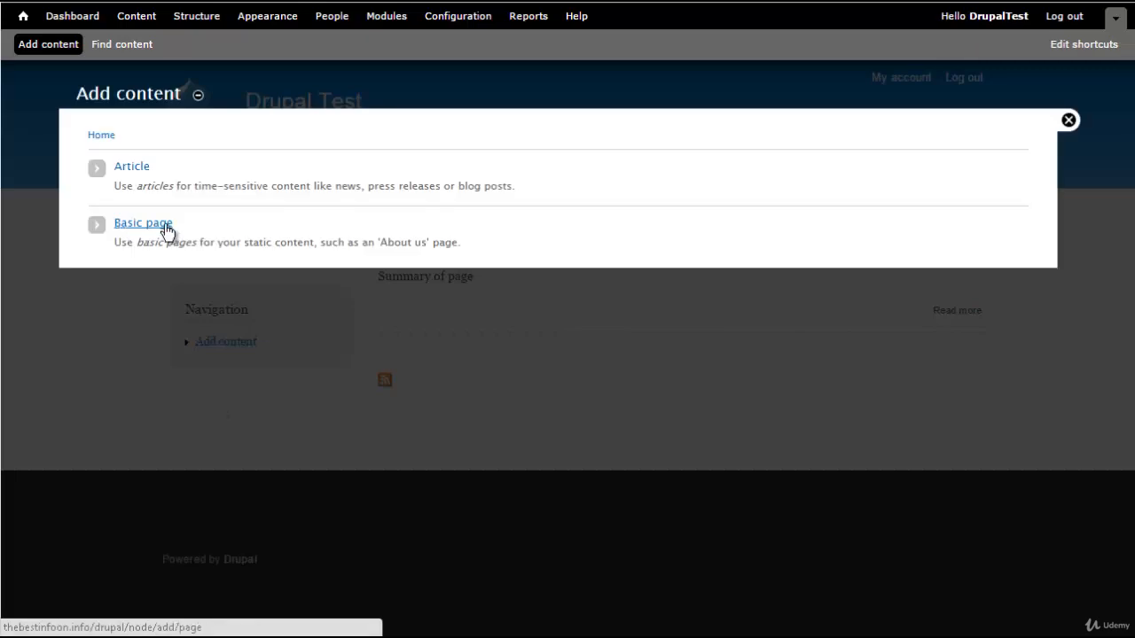
pyautogui.click(140, 168)
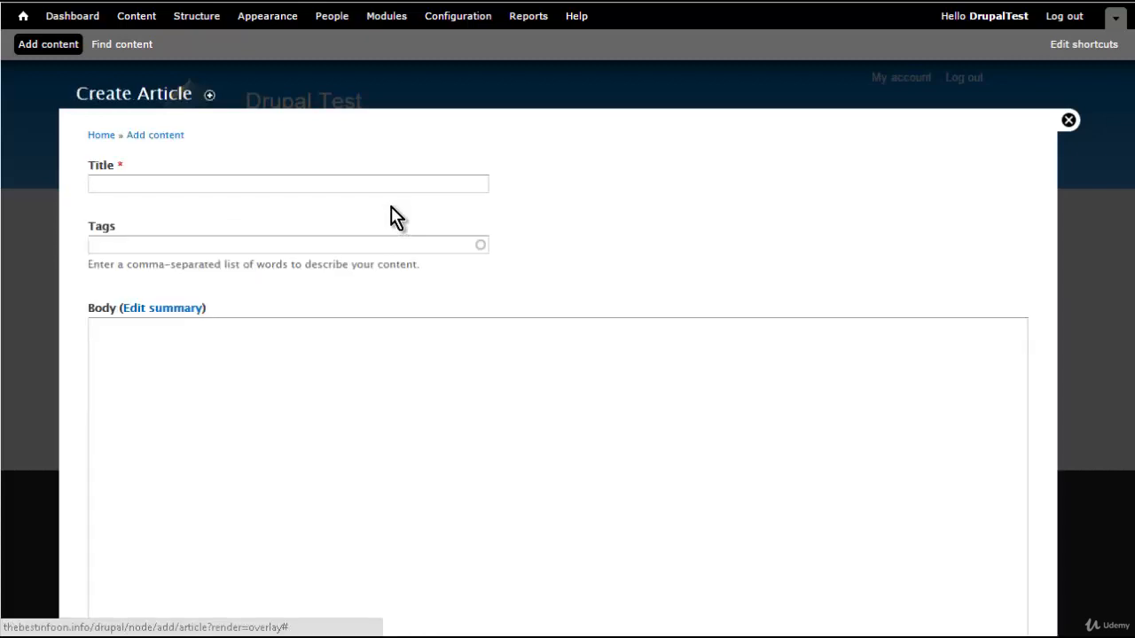
pyautogui.click(159, 183)
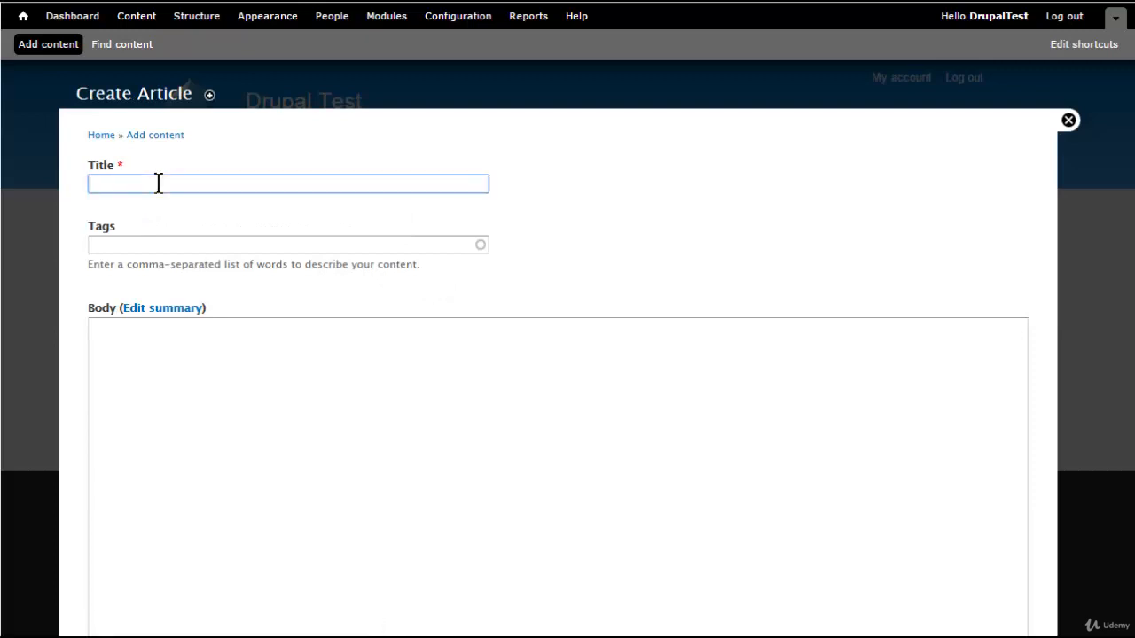
pyautogui.write('About red')
pyautogui.press('Tab')
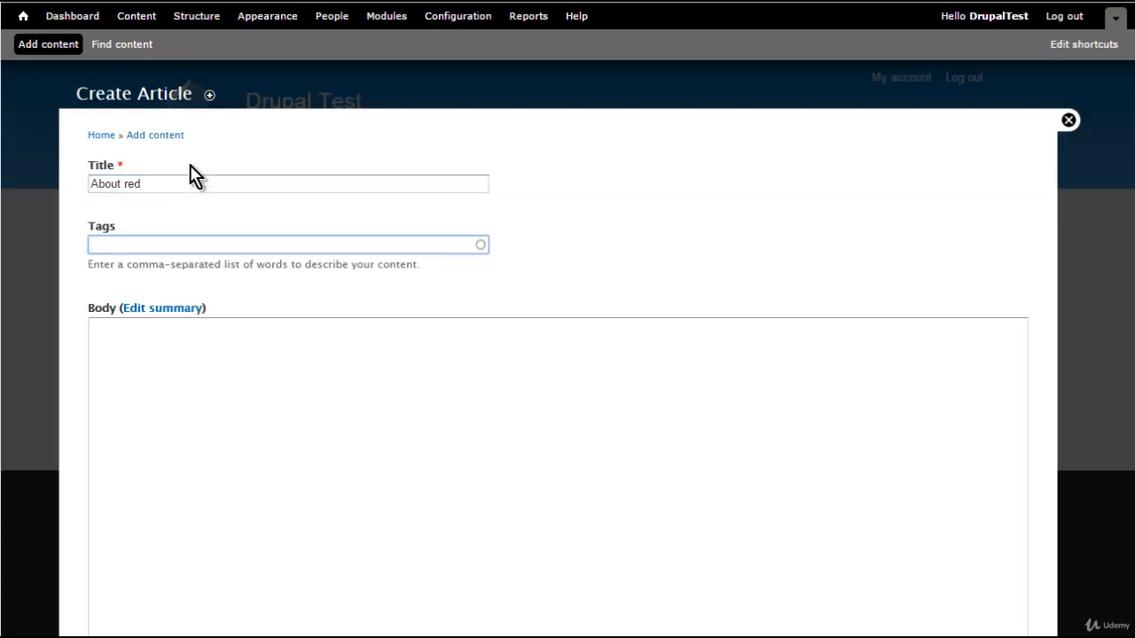
# Step: Tag the article "red" and enter the body text "All about red"
pyautogui.write('t')
pyautogui.write('r')
pyautogui.press('BackSpace')
pyautogui.press('BackSpace')
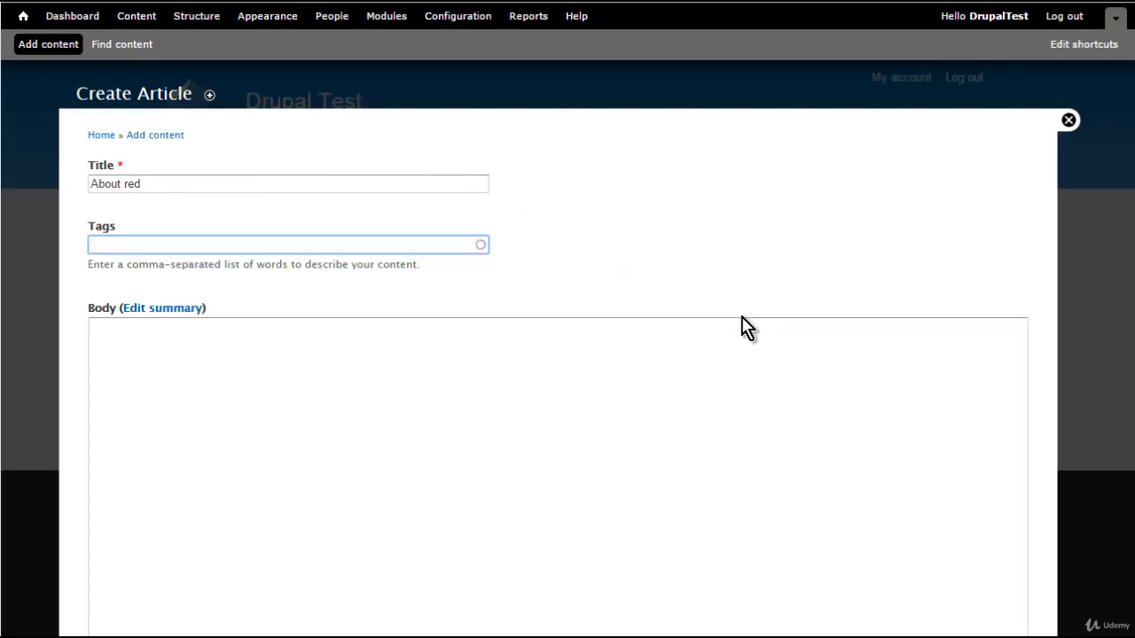
pyautogui.write('red')
pyautogui.click(149, 354)
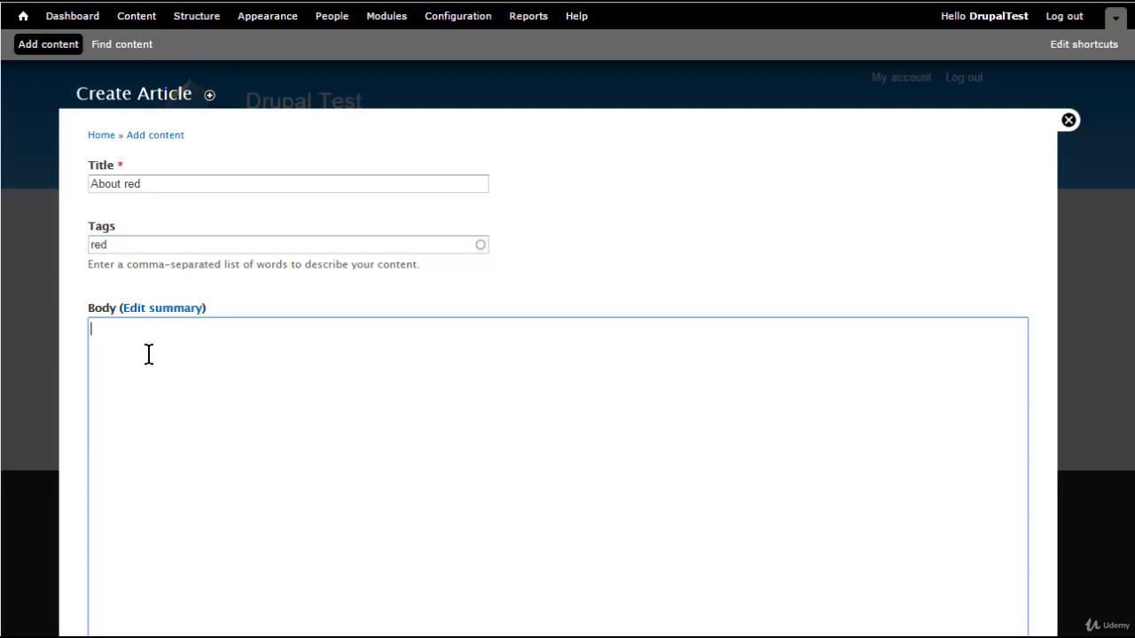
pyautogui.write('All about red')
# Step: Set the article's URL alias to "about-red", adding no image or menu link
pyautogui.scroll(-4, 71, 320)
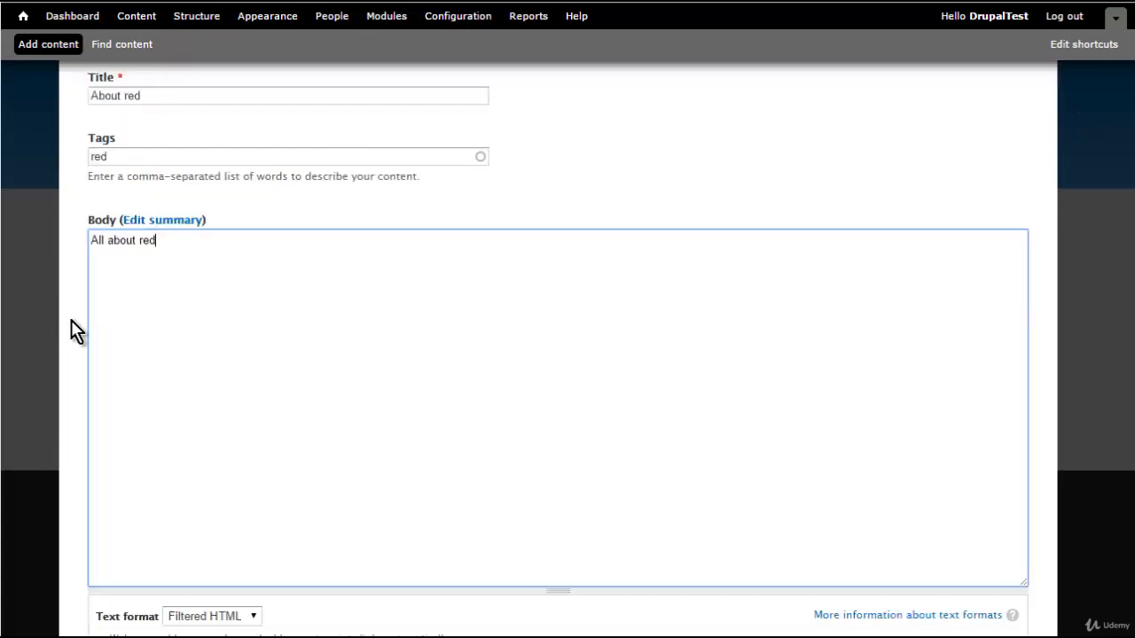
pyautogui.scroll(-2, 71, 320)
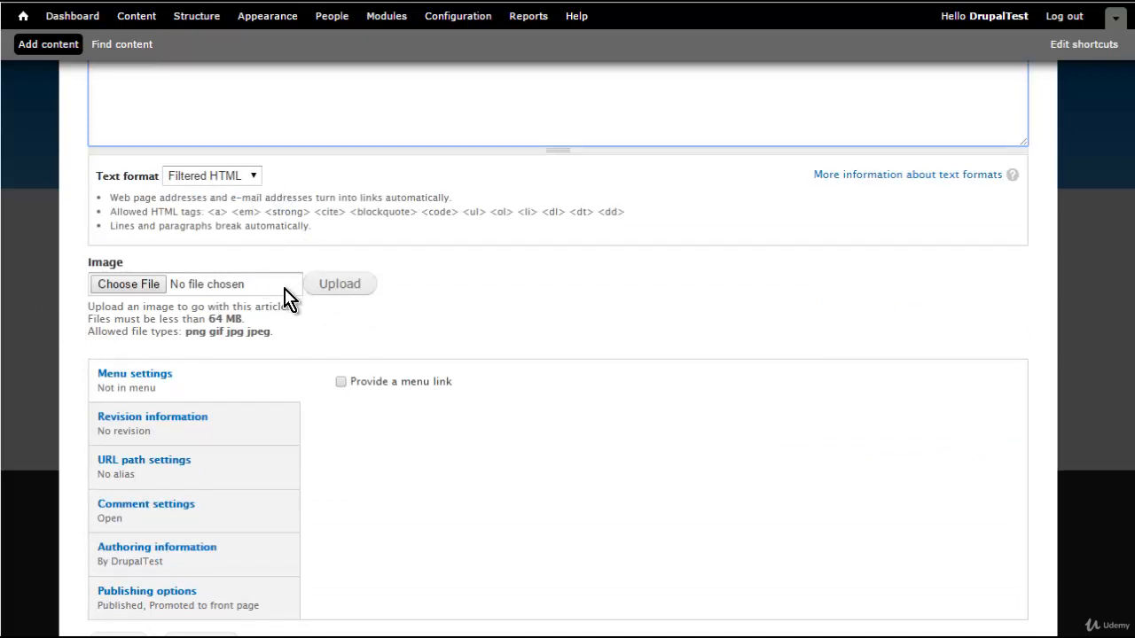
pyautogui.scroll(-1, 292, 297)
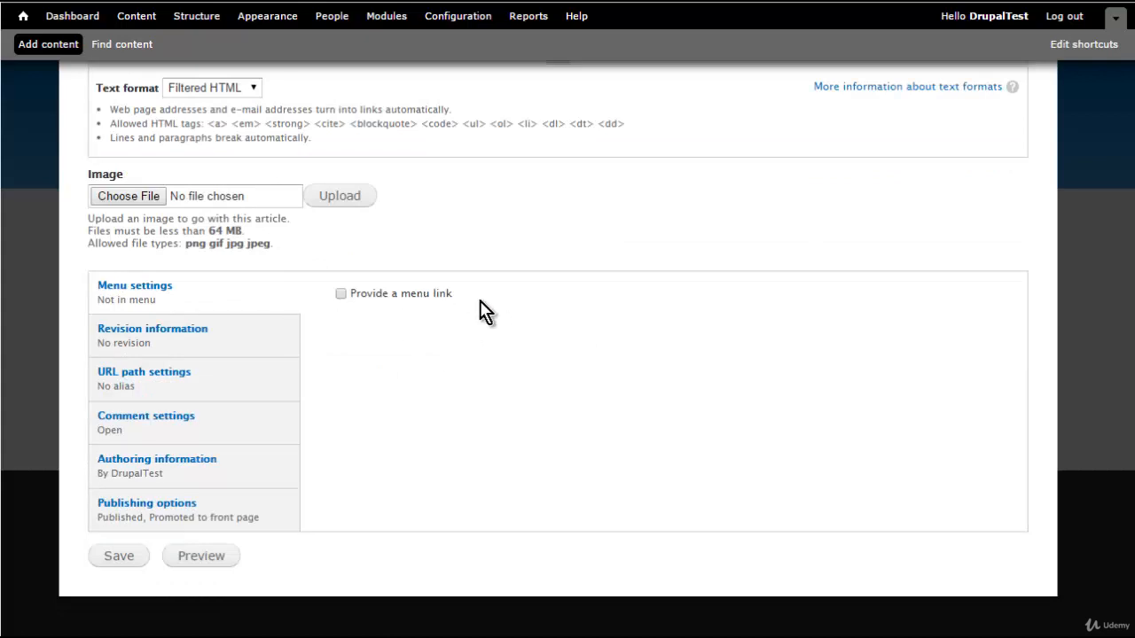
pyautogui.click(198, 332)
pyautogui.click(171, 378)
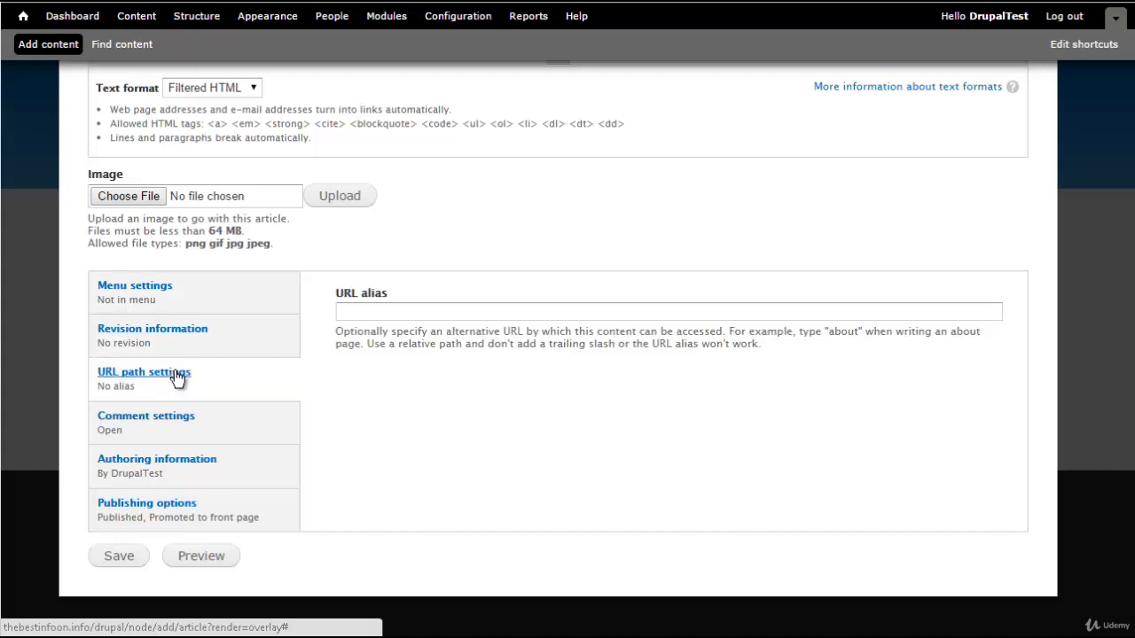
pyautogui.click(373, 313)
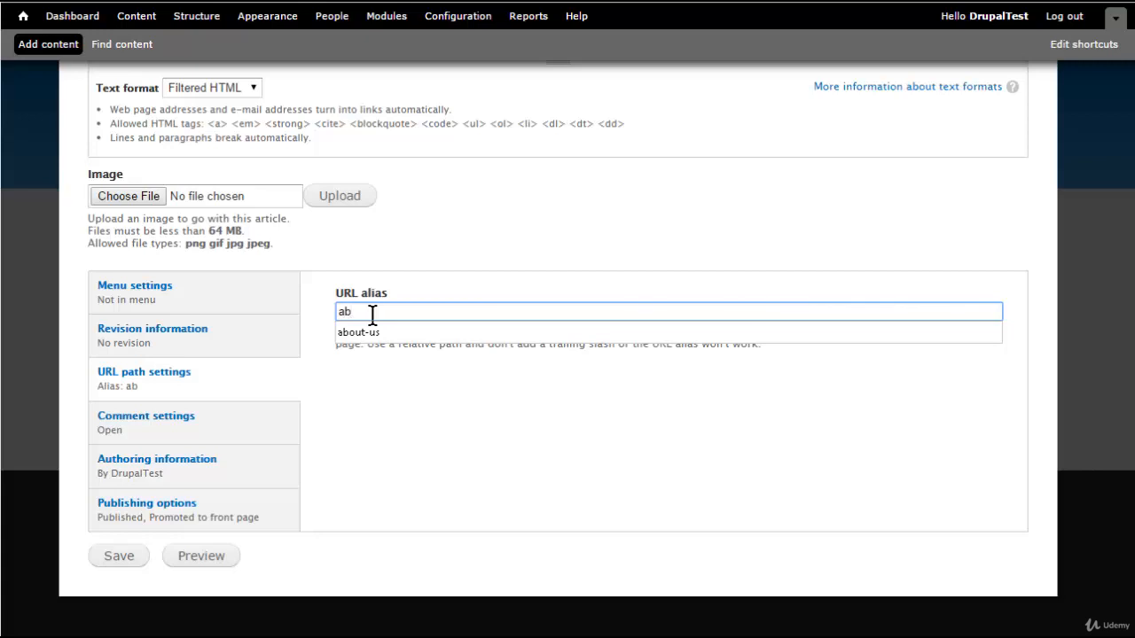
pyautogui.write('about-red')
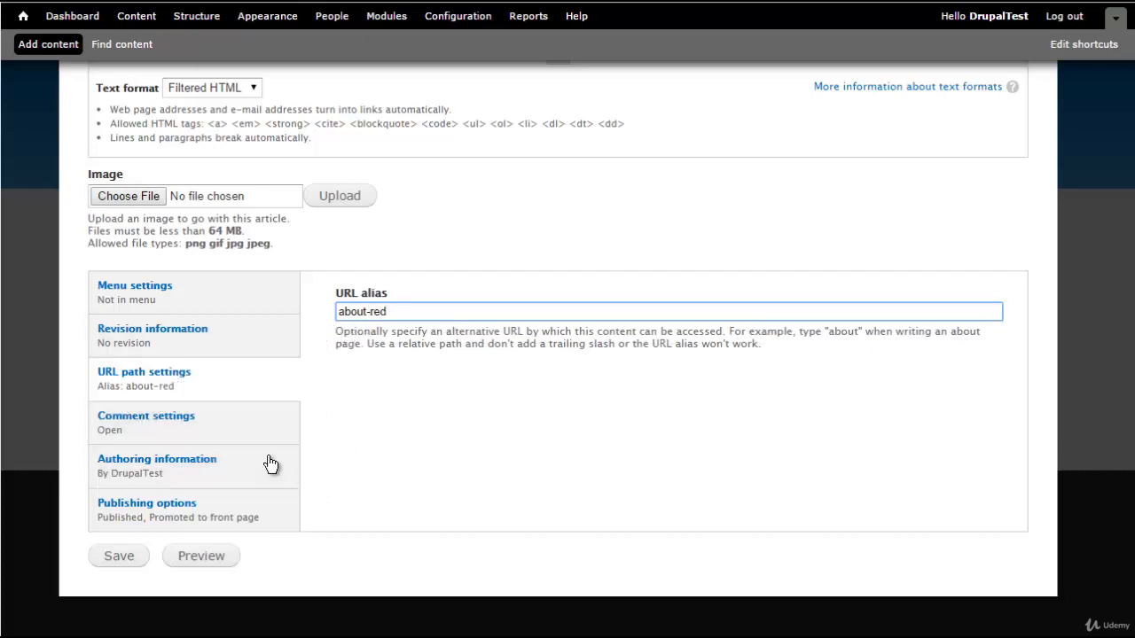
# Step: Keep the article's comments open and published state, turn off its promotion to the front page, and save it
pyautogui.click(204, 423)
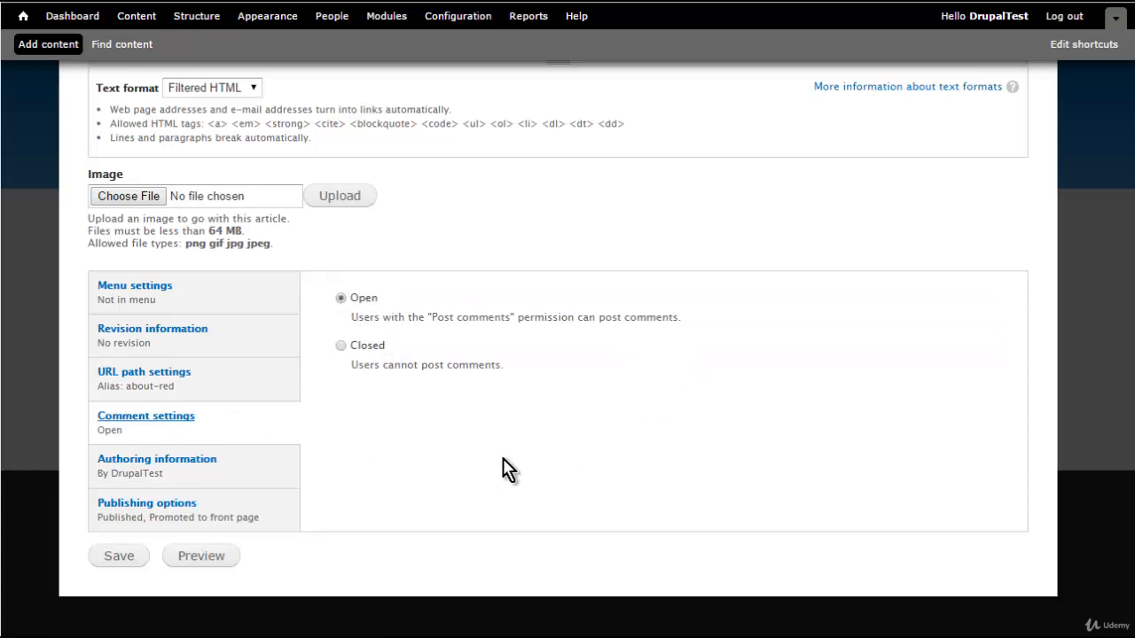
pyautogui.click(213, 463)
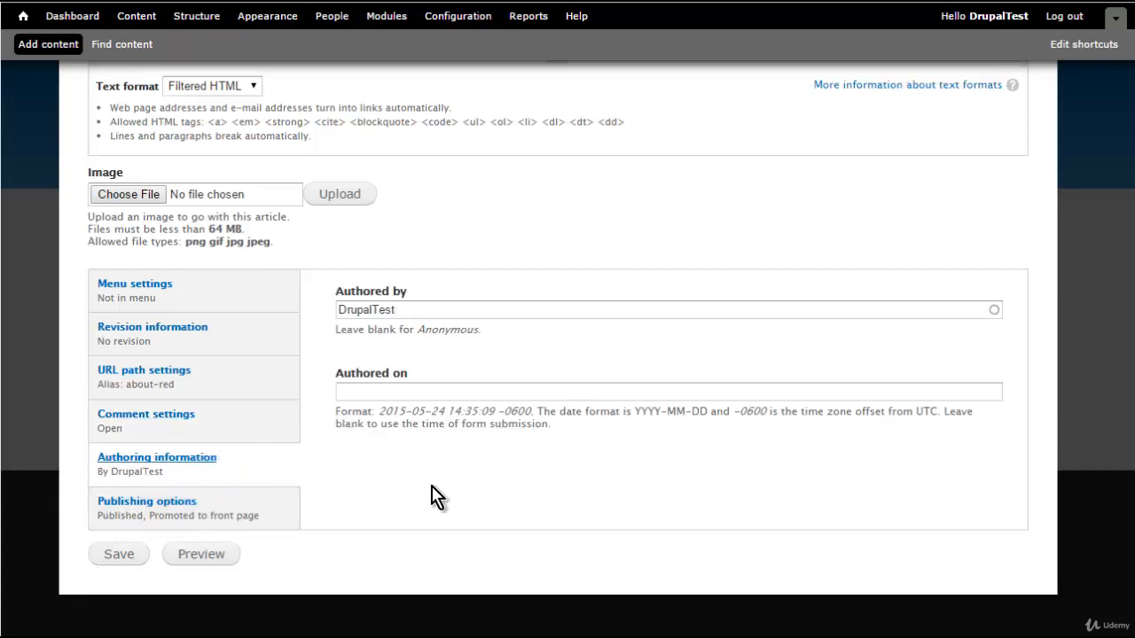
pyautogui.click(159, 504)
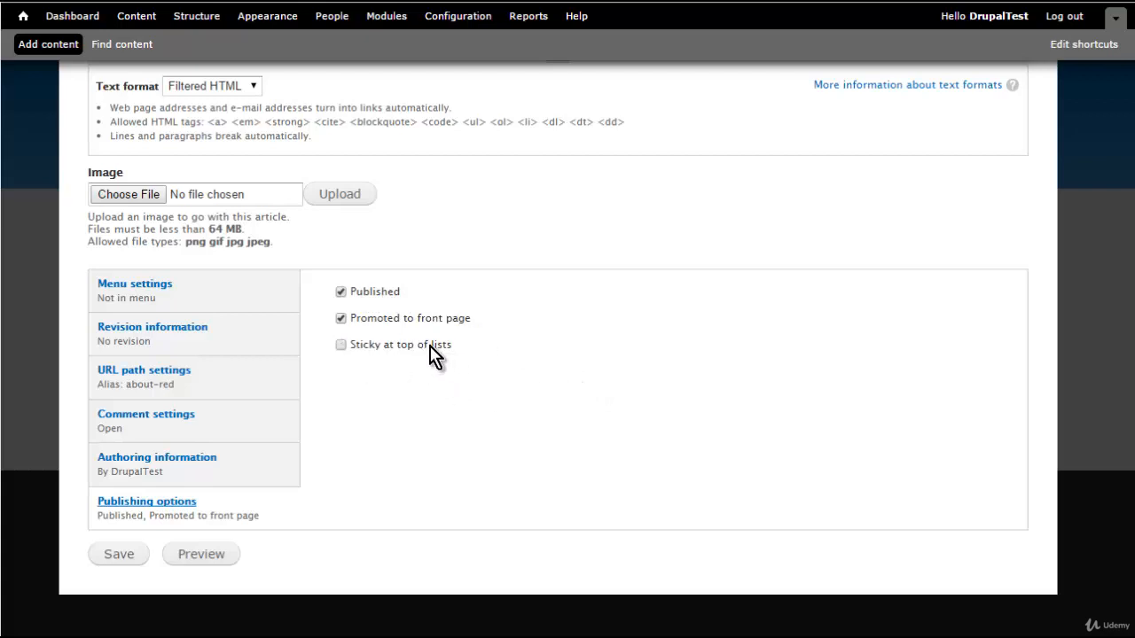
pyautogui.click(341, 319)
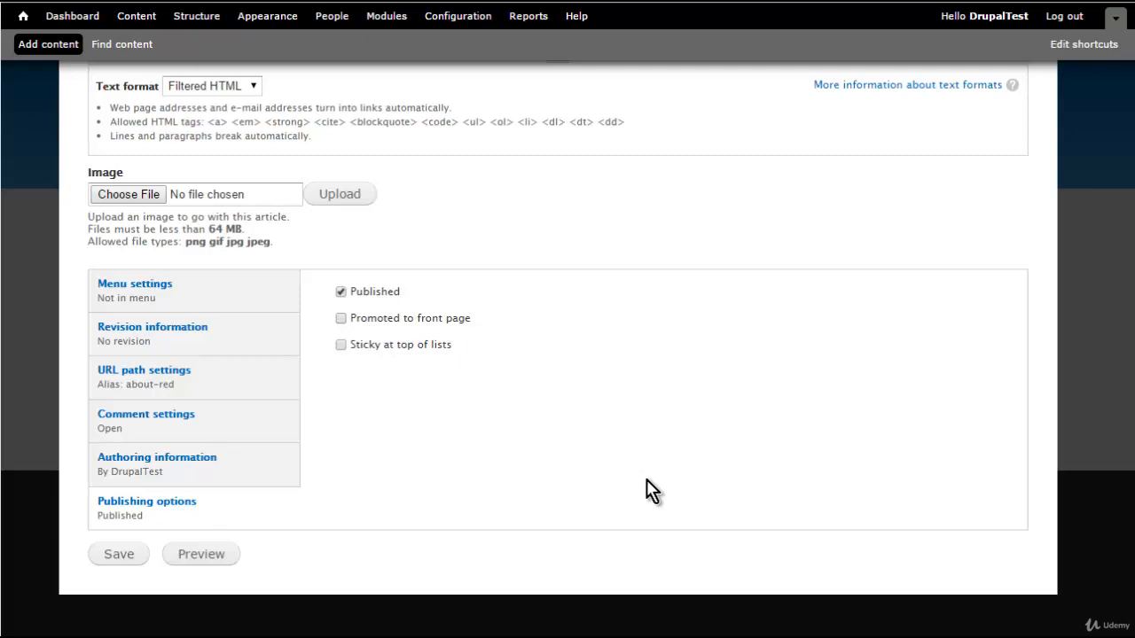
pyautogui.click(114, 561)
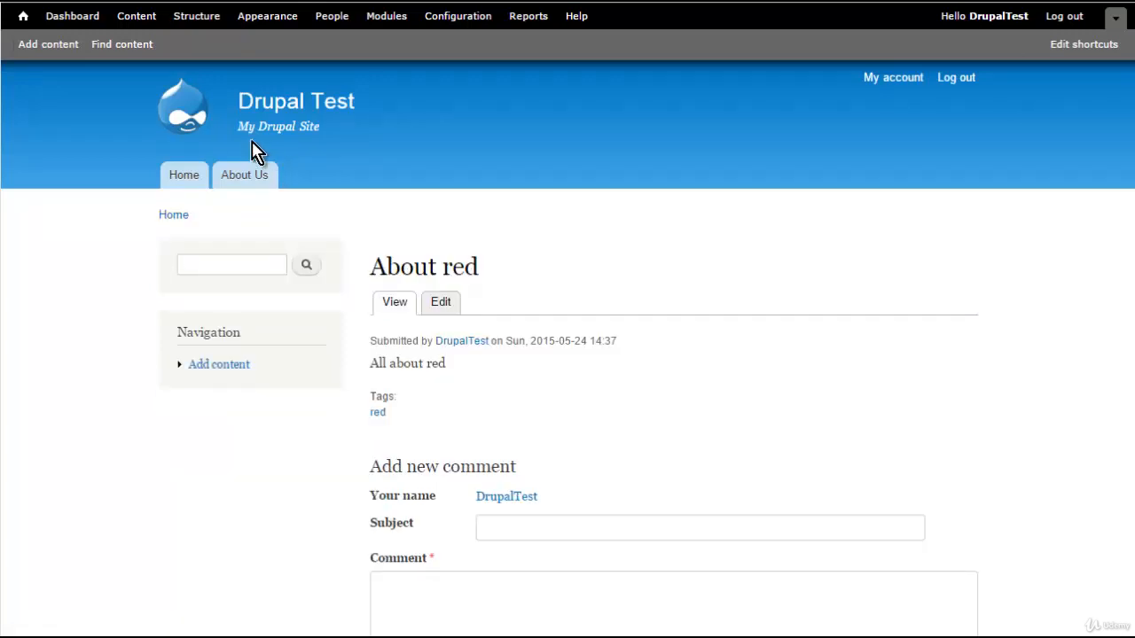
# Step: Examine the comment form below the saved "About red" article
pyautogui.scroll(-1, 549, 286)
pyautogui.scroll(-3, 551, 286)
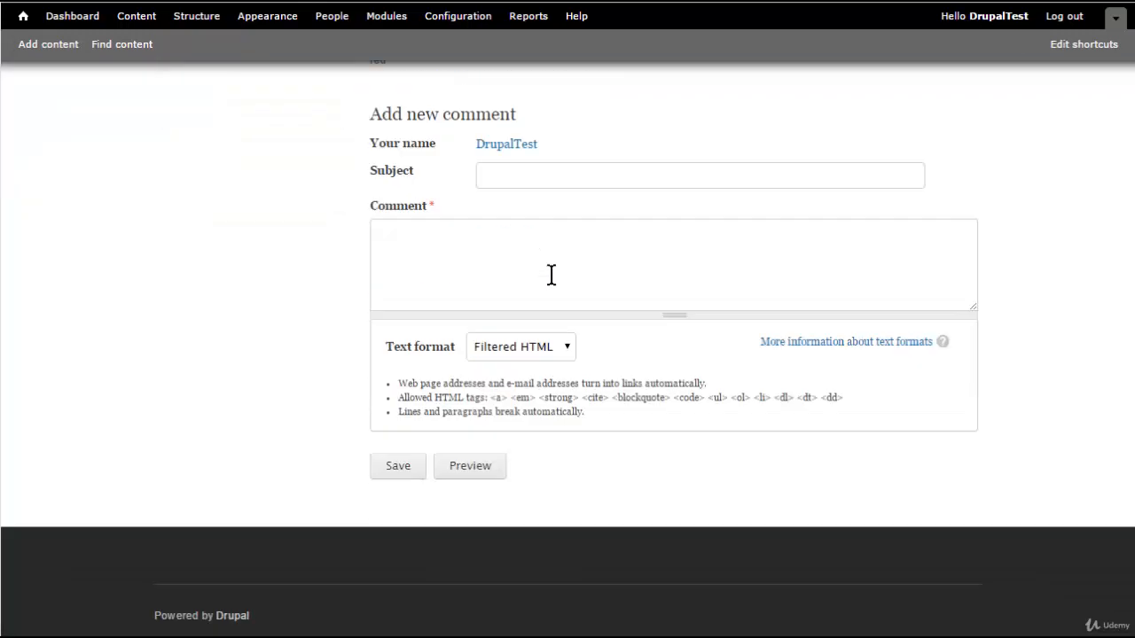
pyautogui.scroll(4, 573, 222)
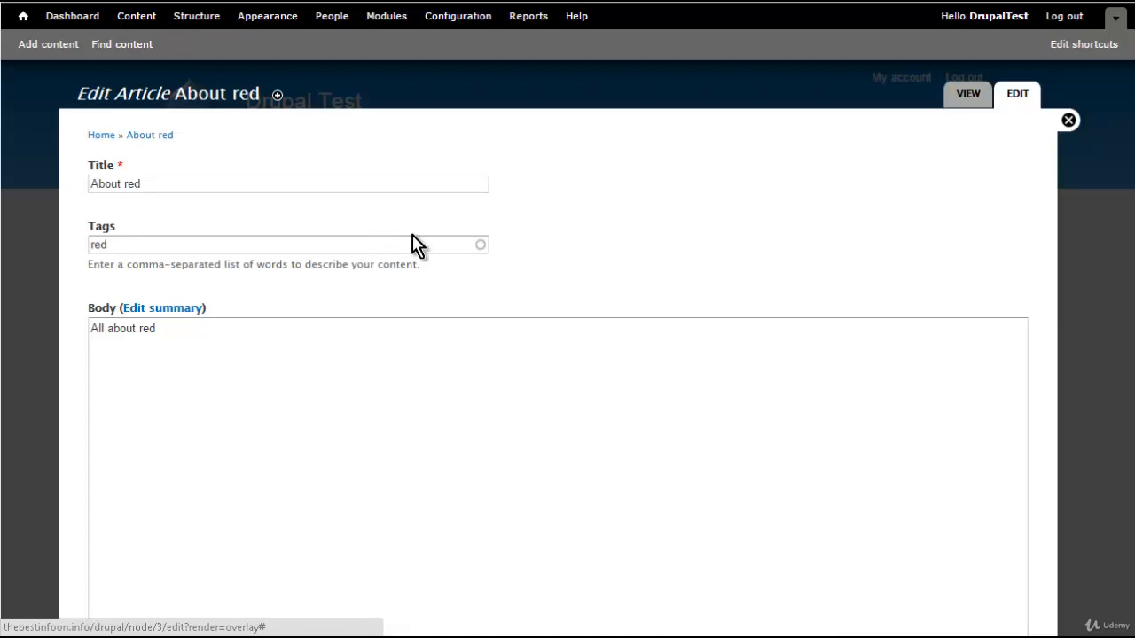
# Step: Provide a menu link titled "About red" for the article, keeping <Main menu> as its parent item
pyautogui.scroll(-8, 527, 217)
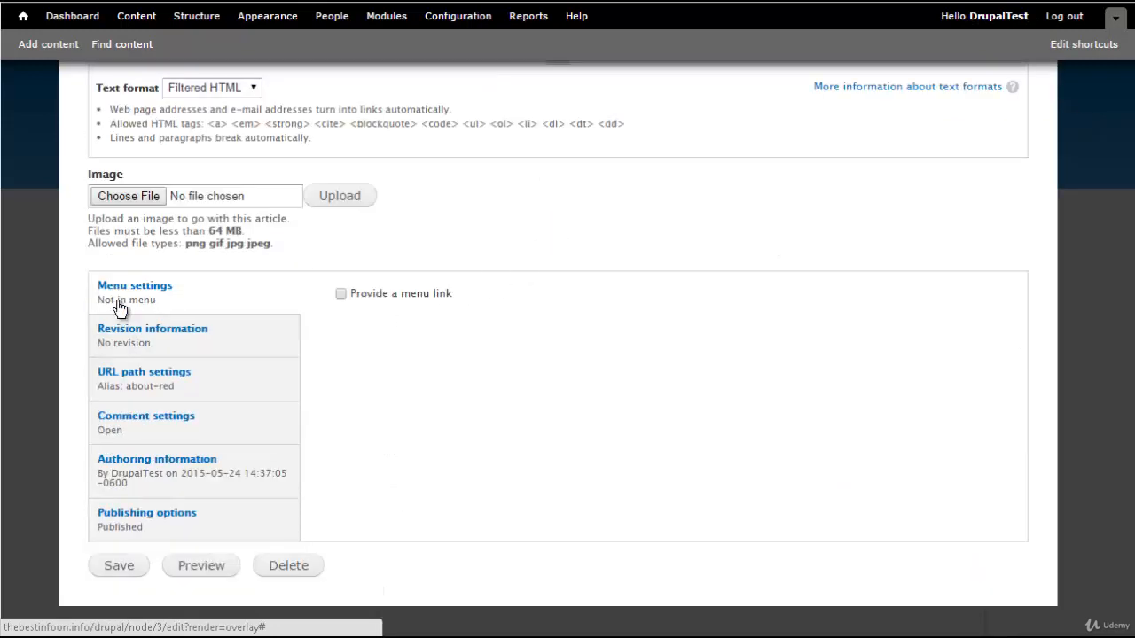
pyautogui.click(341, 294)
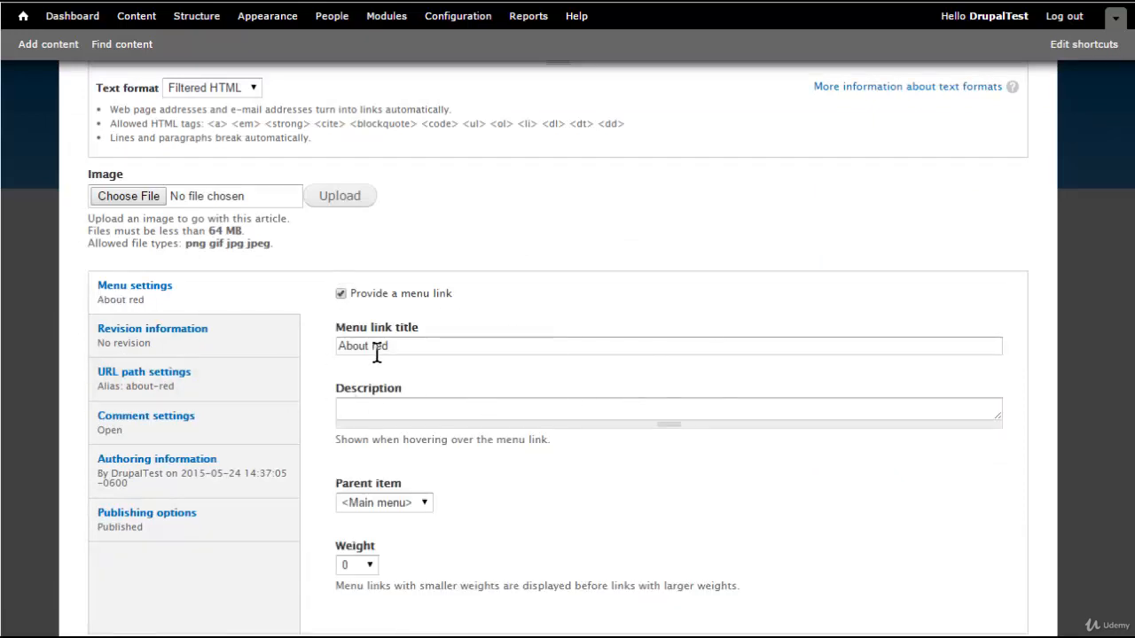
pyautogui.scroll(-1, 454, 348)
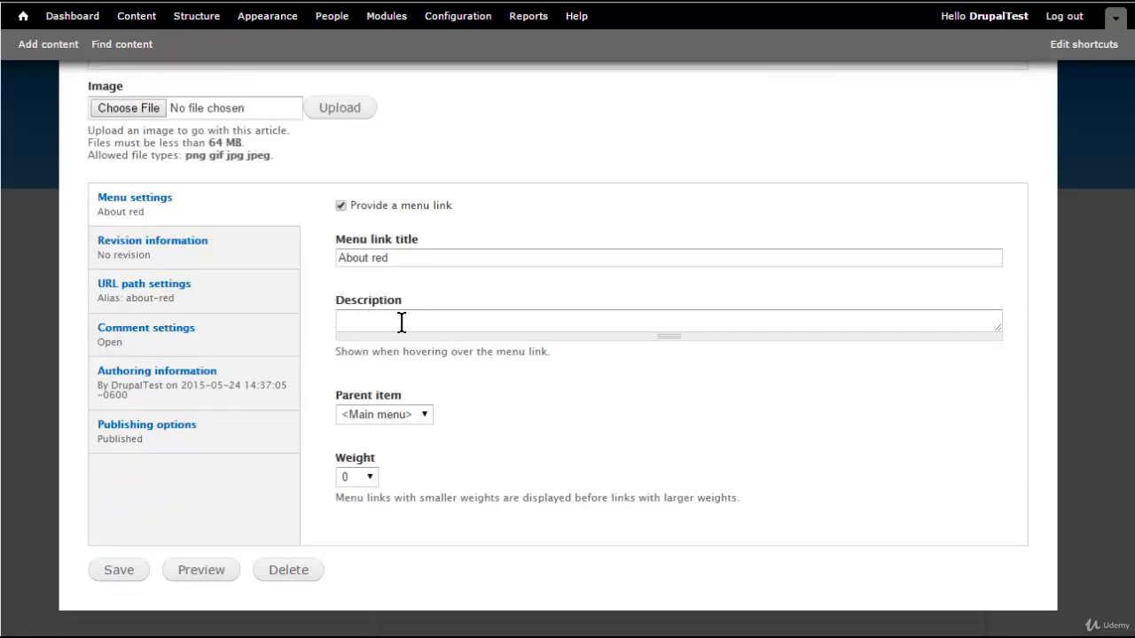
pyautogui.click(426, 416)
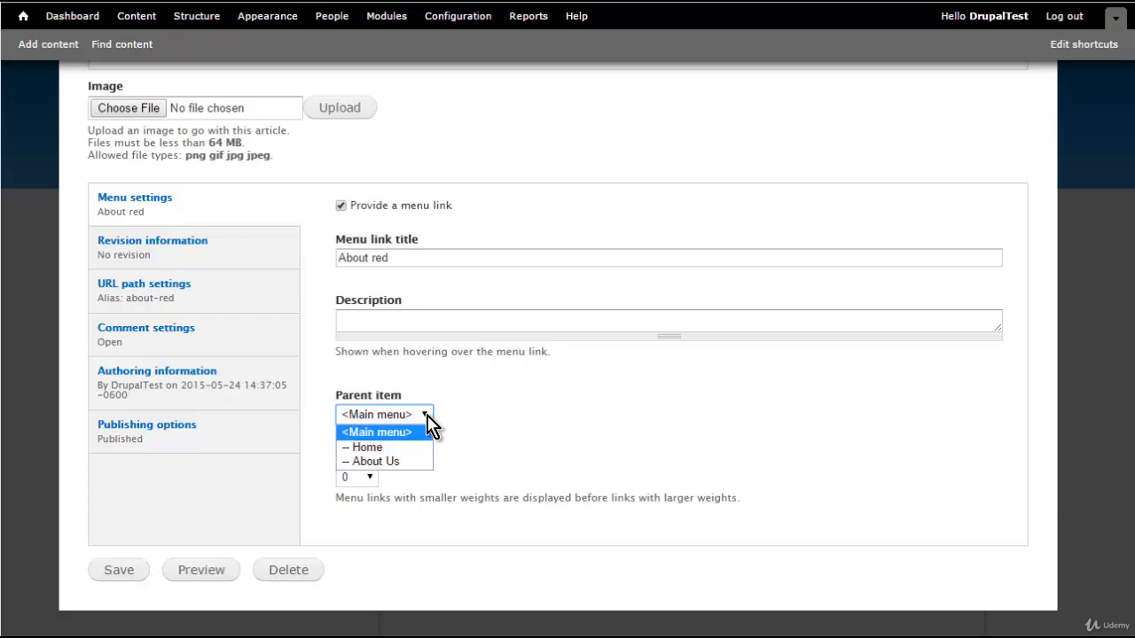
pyautogui.click(427, 417)
pyautogui.click(426, 417)
pyautogui.click(427, 417)
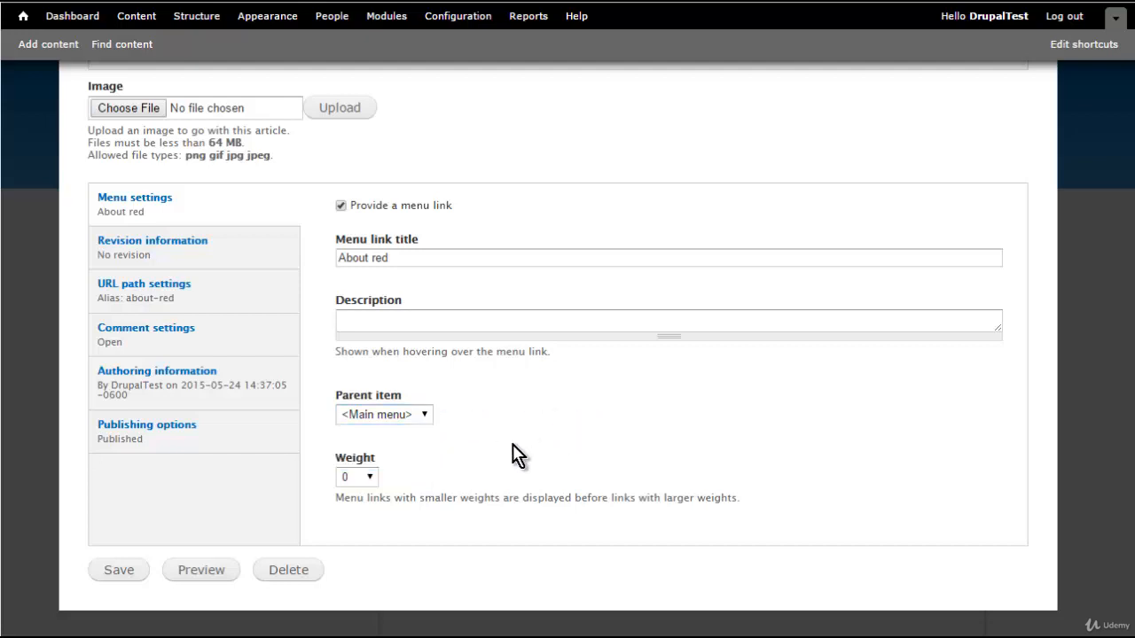
# Step: Set the article's menu link weight to 3 and save the article
pyautogui.scroll(-1, 519, 455)
pyautogui.click(366, 463)
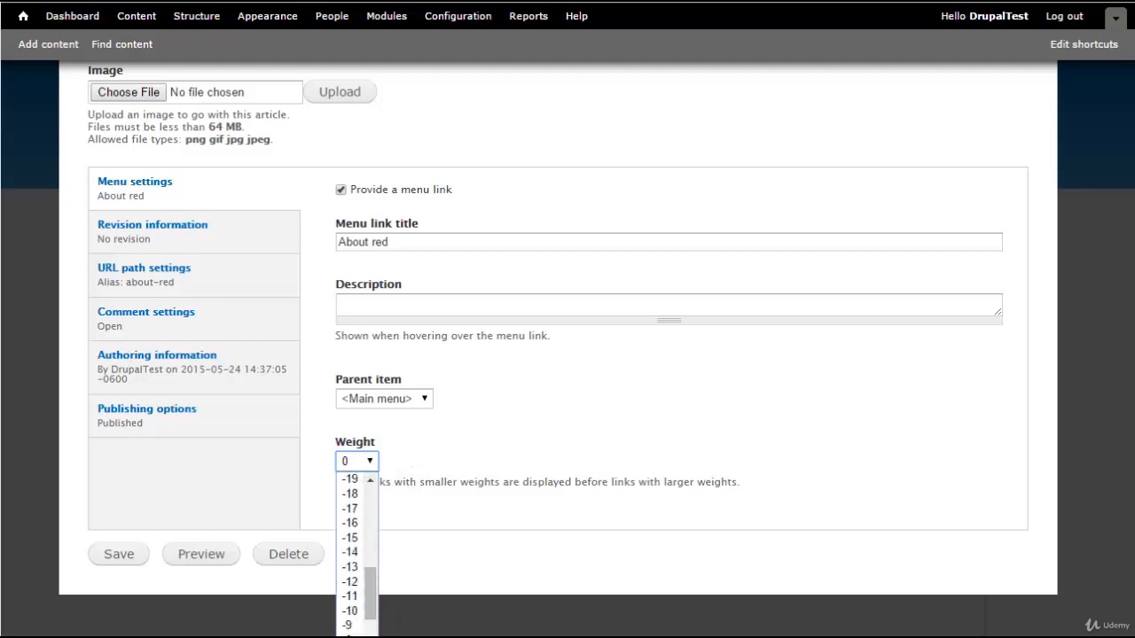
pyautogui.moveTo(370, 592); pyautogui.dragTo(370, 624)
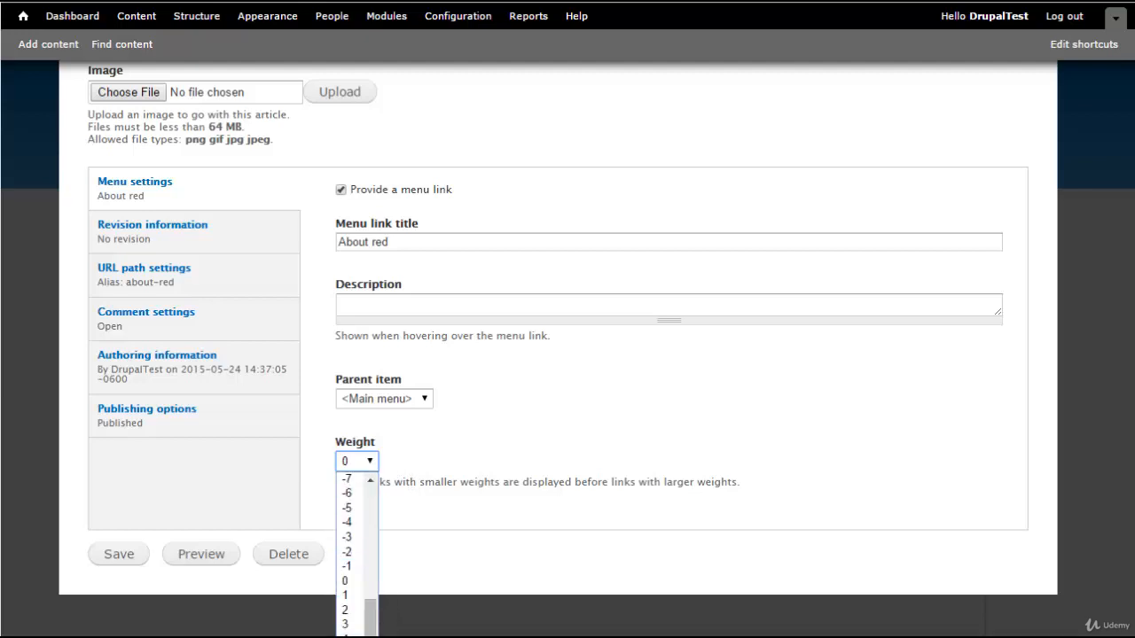
pyautogui.click(347, 625)
pyautogui.click(130, 554)
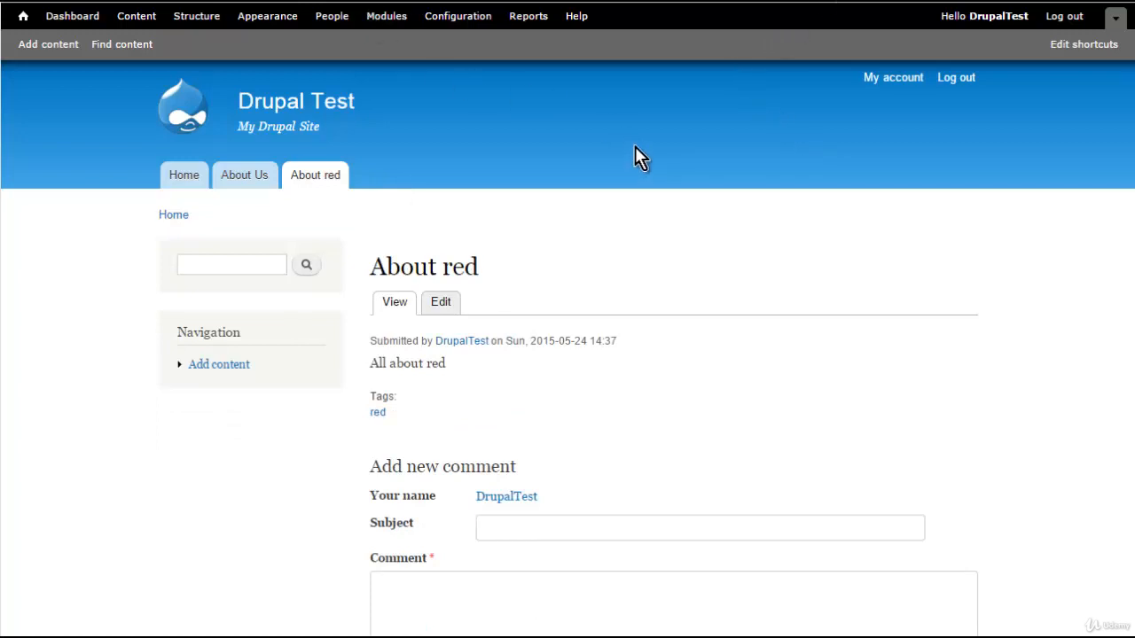
# Step: Review the "About red" article's tags, image option and menu settings in its edit form, and close the form without changes
pyautogui.click(444, 305)
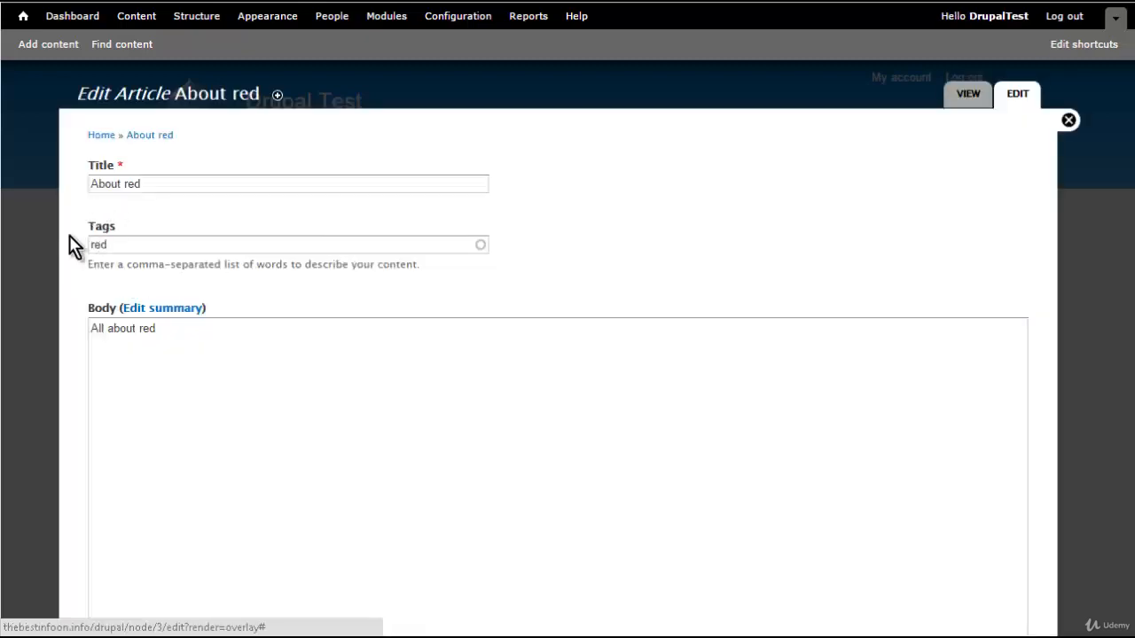
pyautogui.scroll(-6, 71, 257)
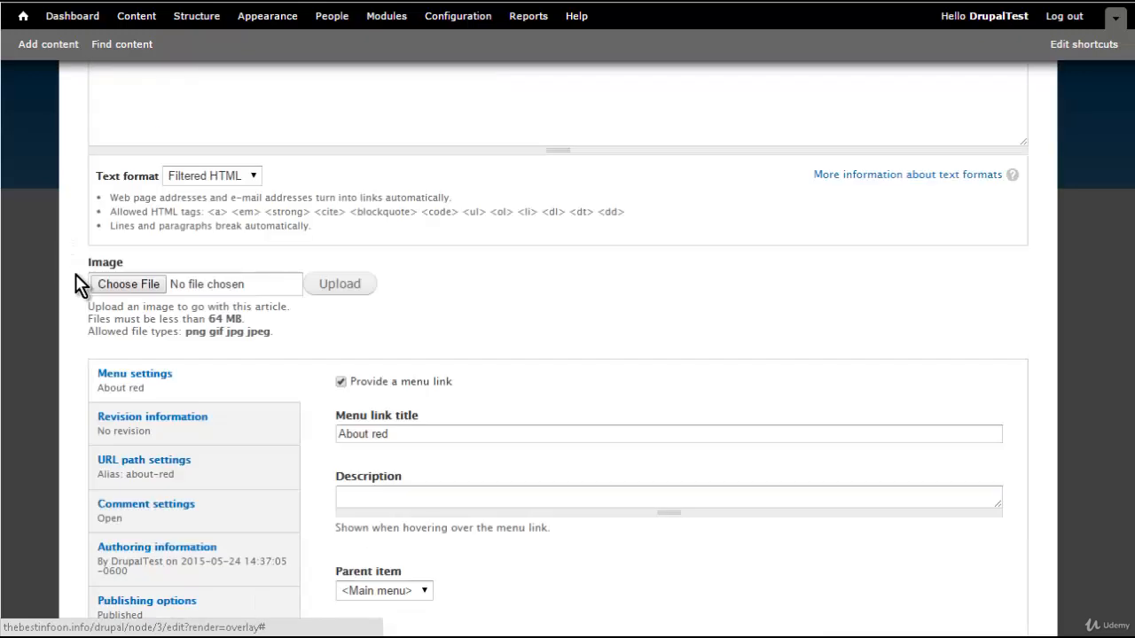
pyautogui.scroll(-2, 77, 274)
pyautogui.scroll(-1, 79, 284)
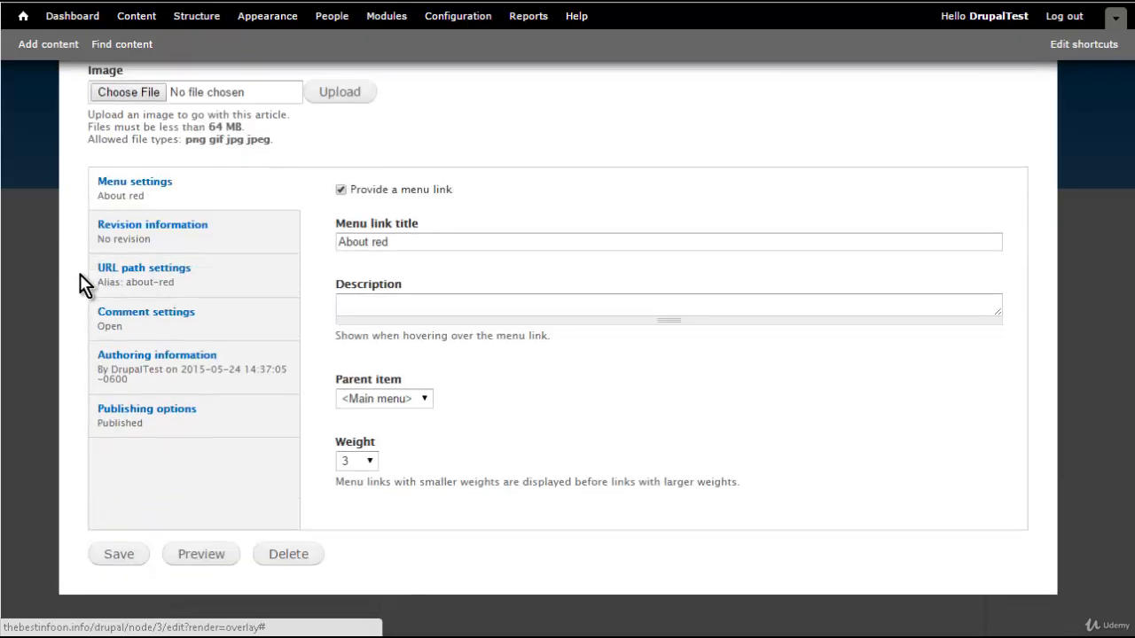
pyautogui.scroll(10, 84, 277)
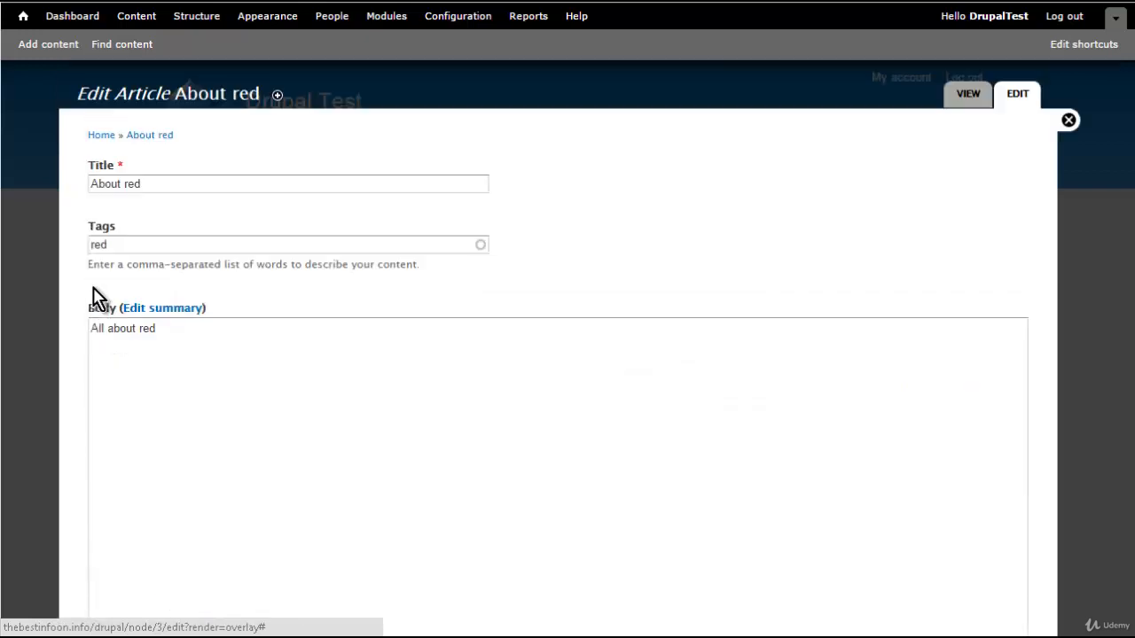
pyautogui.click(1068, 120)
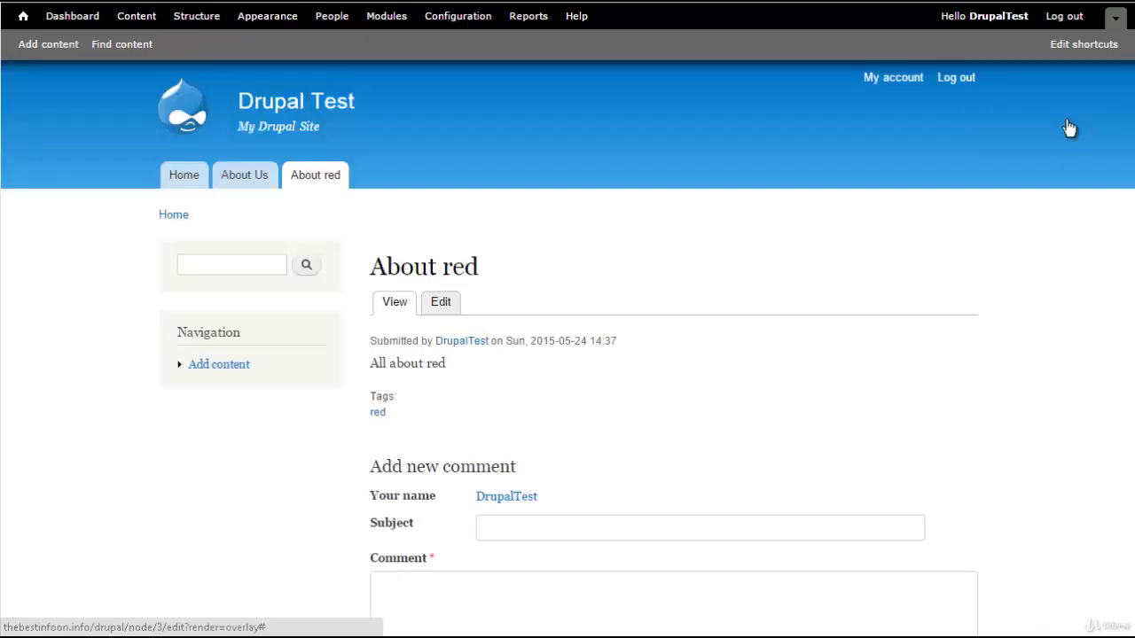
# Step: Open the field management of the Article content type and label a new field "Category"
pyautogui.click(197, 16)
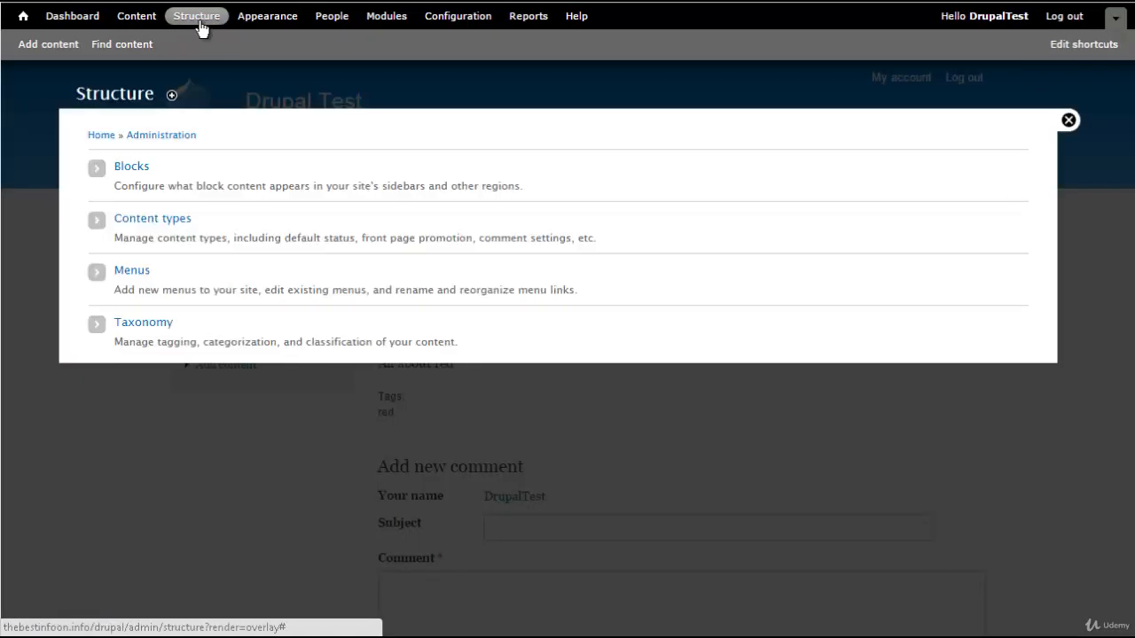
pyautogui.click(152, 229)
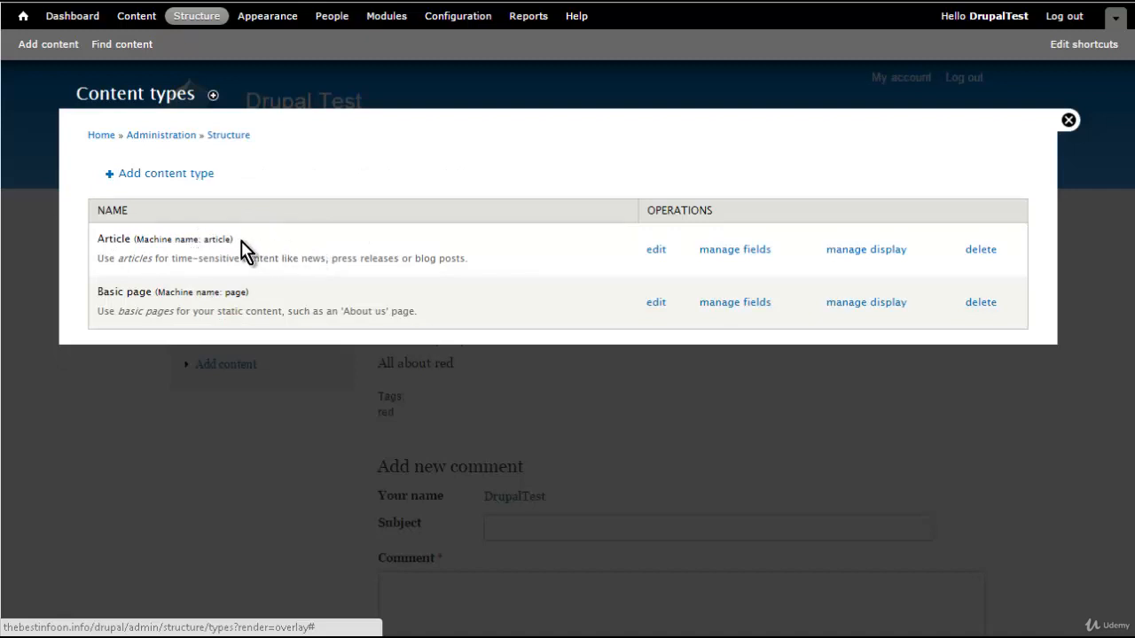
pyautogui.click(654, 251)
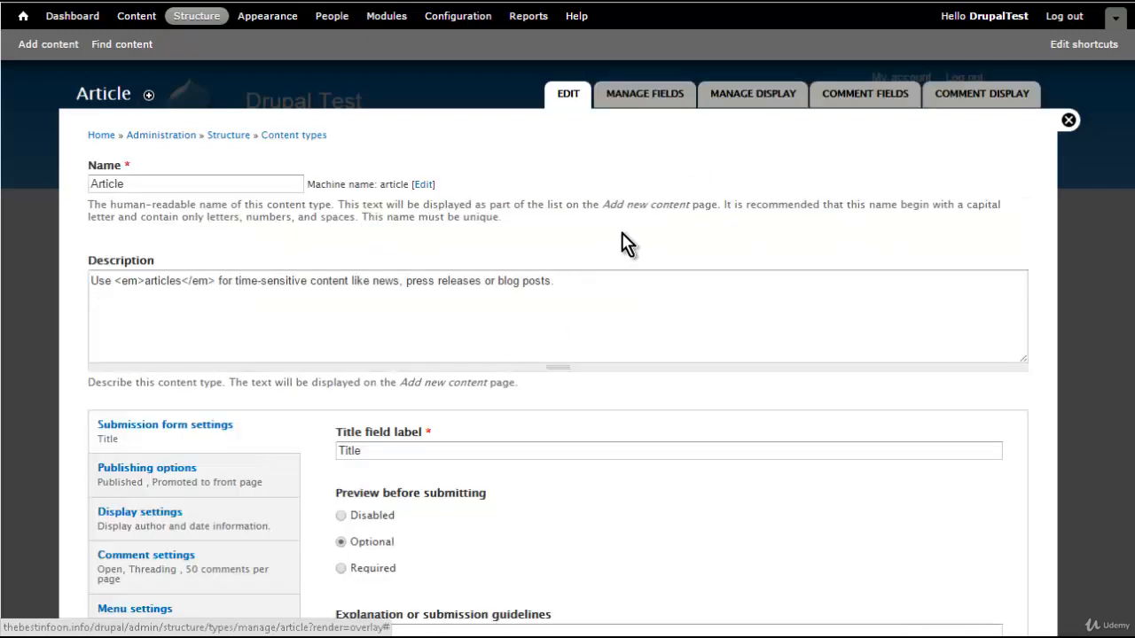
pyautogui.click(646, 98)
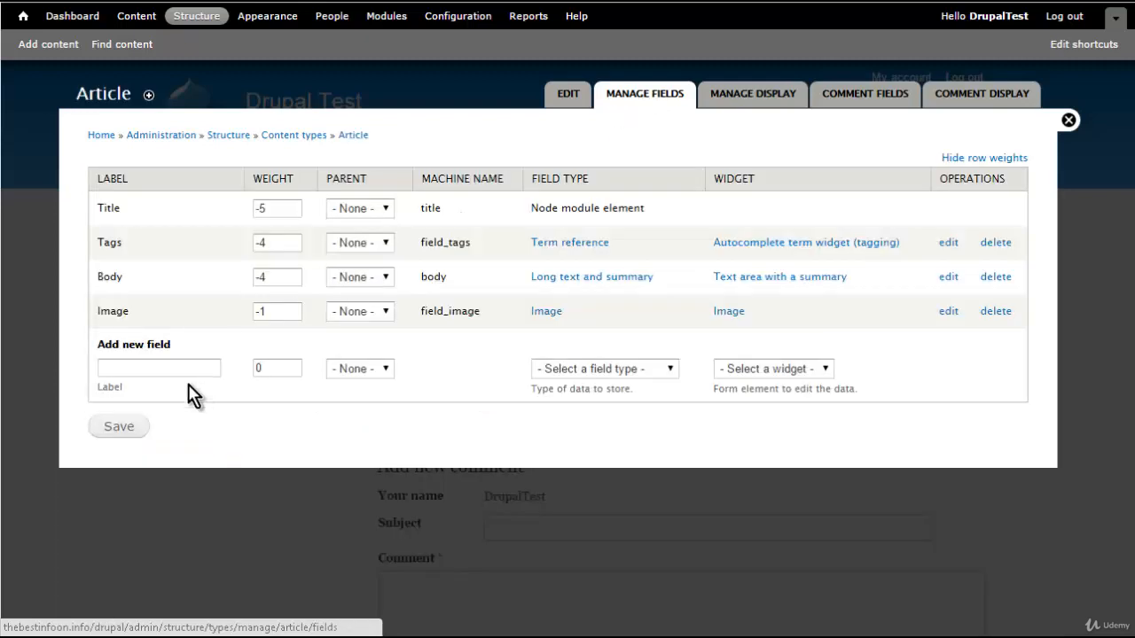
pyautogui.click(142, 370)
pyautogui.write('Category')
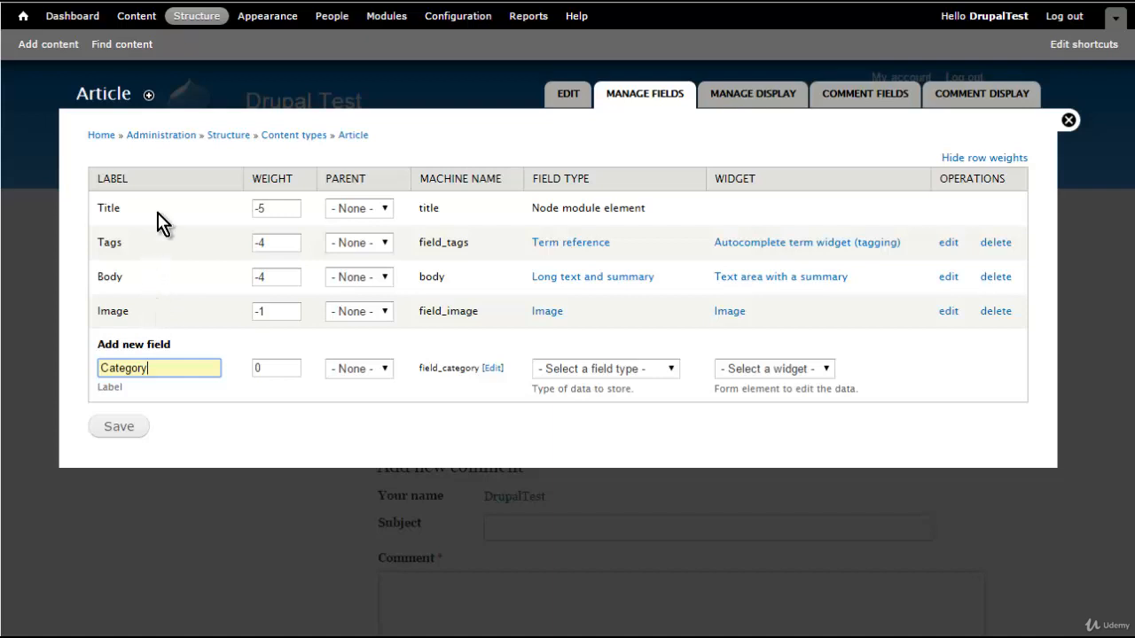
# Step: Try to set the Body field's weight to -3 and the new Category field's weight to -4
pyautogui.click(273, 207)
pyautogui.moveTo(273, 208); pyautogui.dragTo(213, 207)
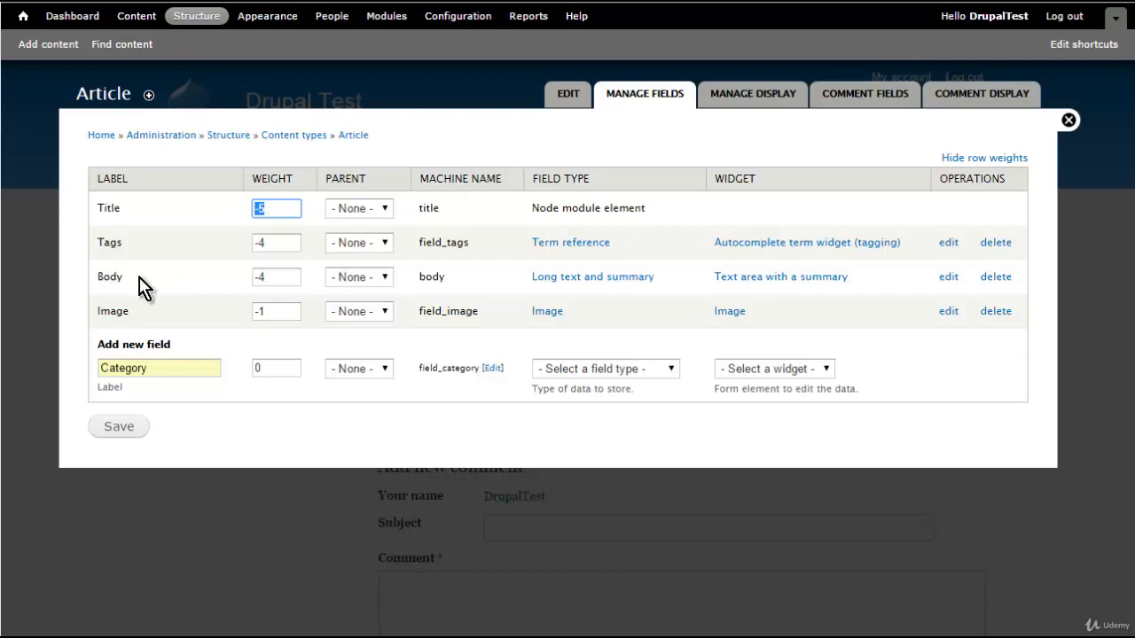
pyautogui.click(270, 276)
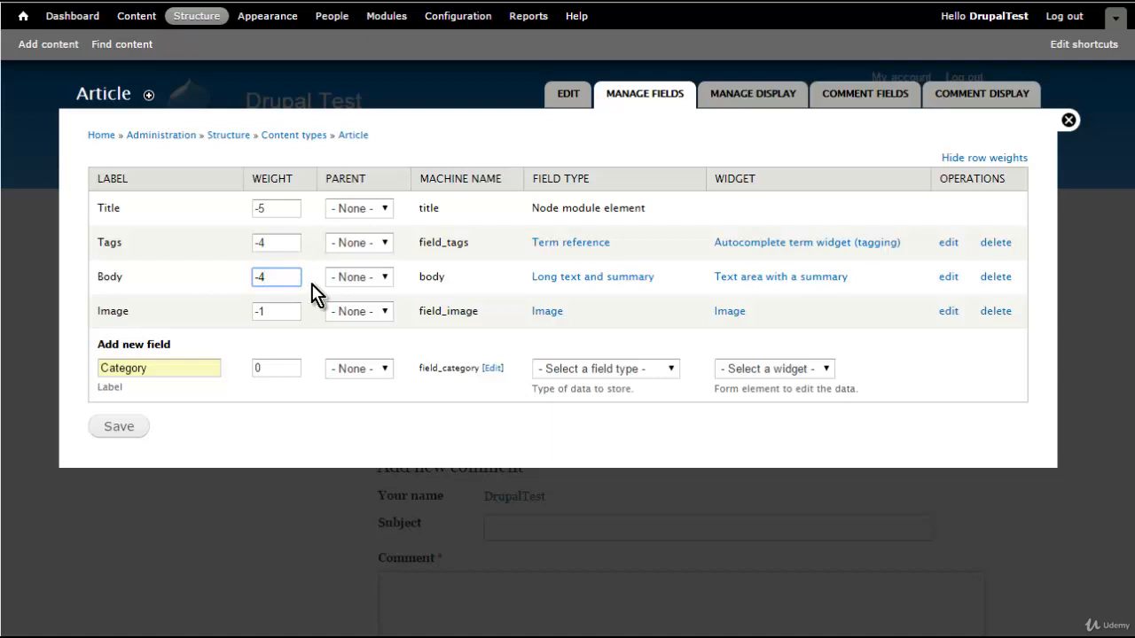
pyautogui.press('BackSpace')
pyautogui.write('3')
pyautogui.moveTo(284, 369); pyautogui.dragTo(199, 328)
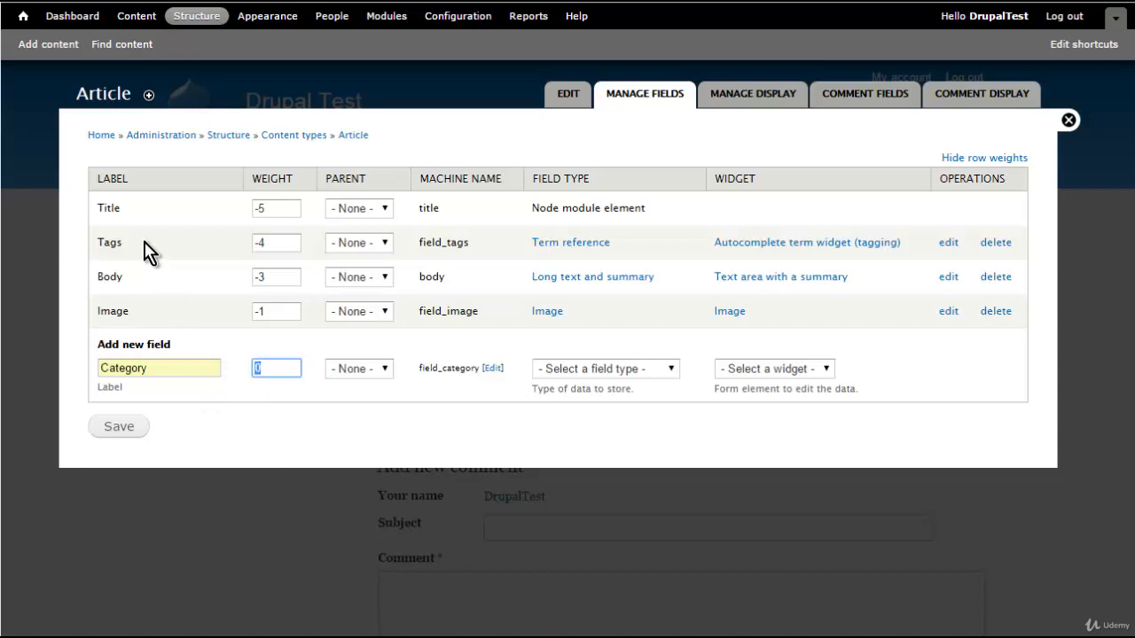
pyautogui.write('-4')
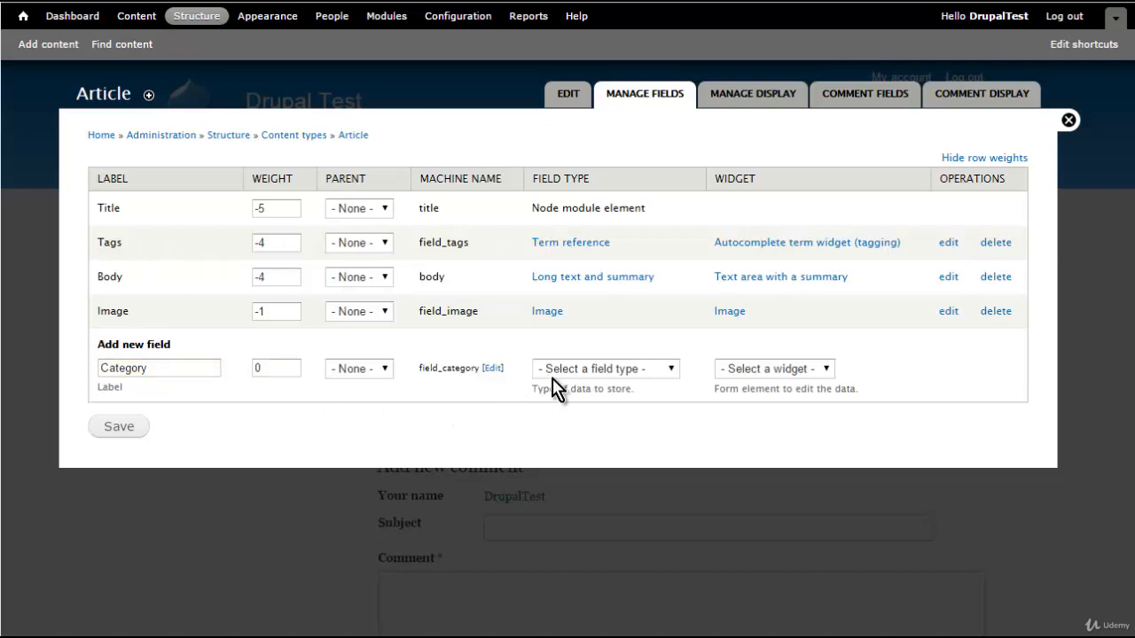
# Step: Make the new Category field a Term reference with the Select list widget and save it
pyautogui.click(672, 368)
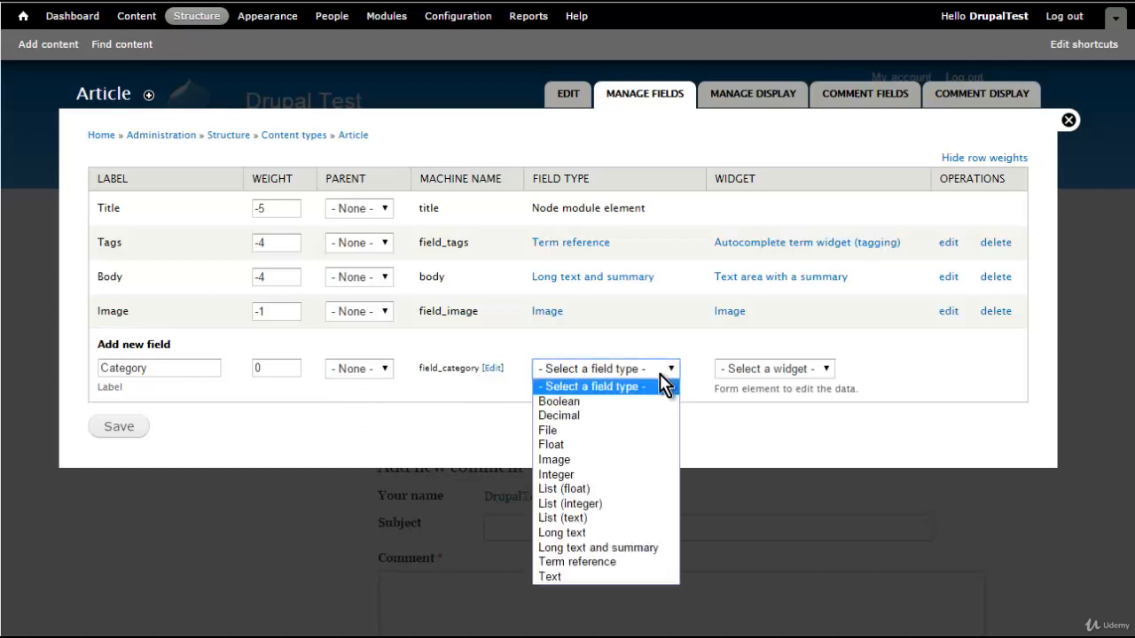
pyautogui.click(626, 561)
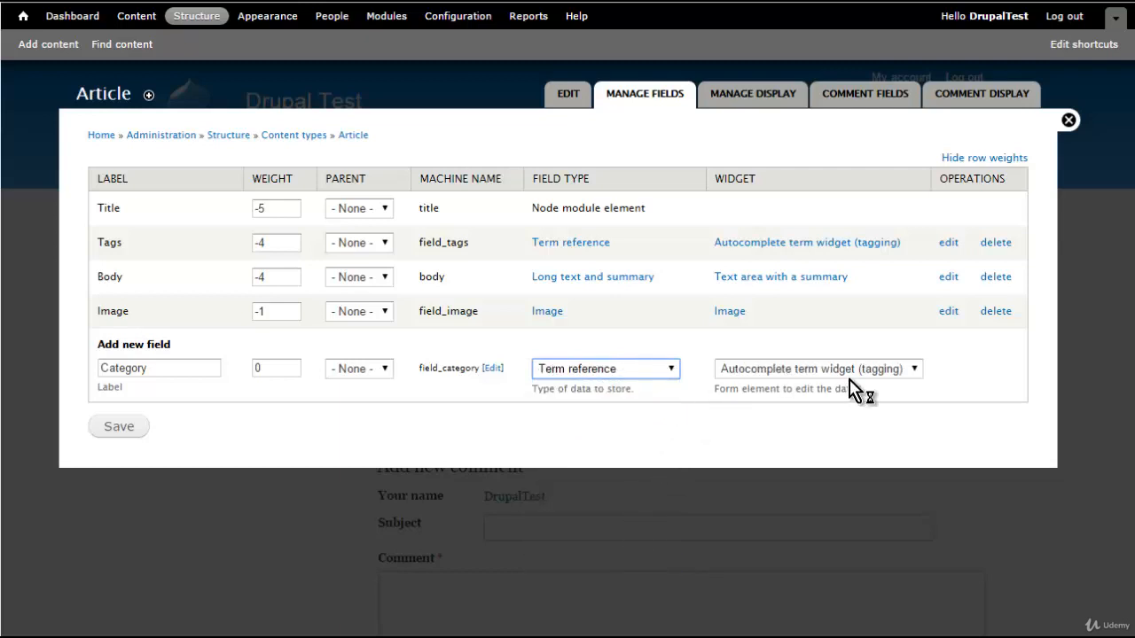
pyautogui.click(916, 370)
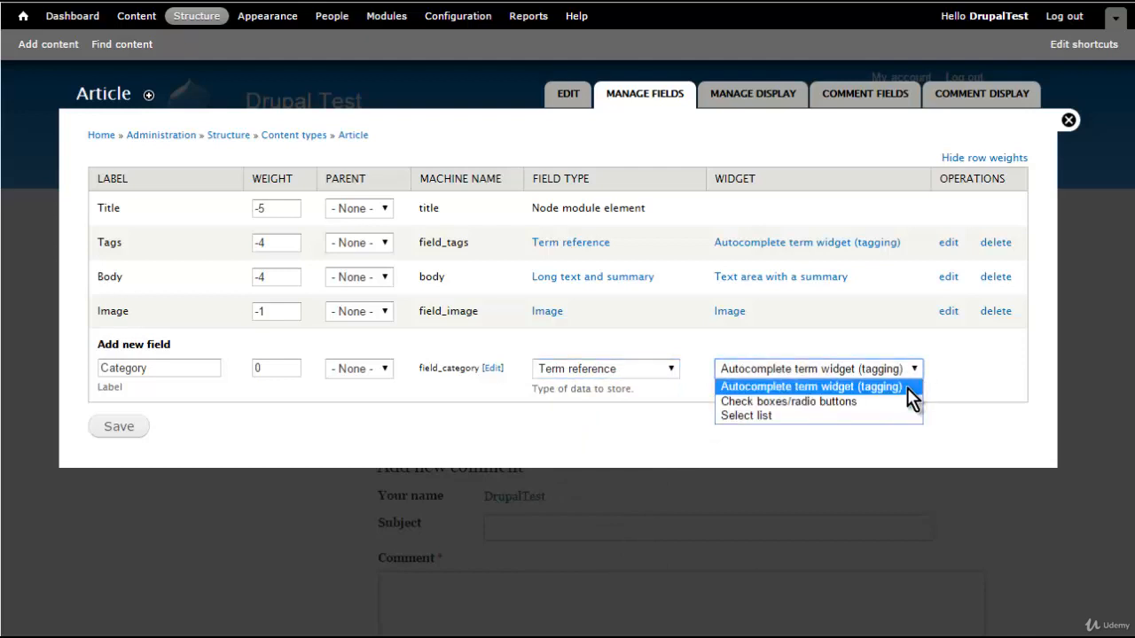
pyautogui.click(903, 416)
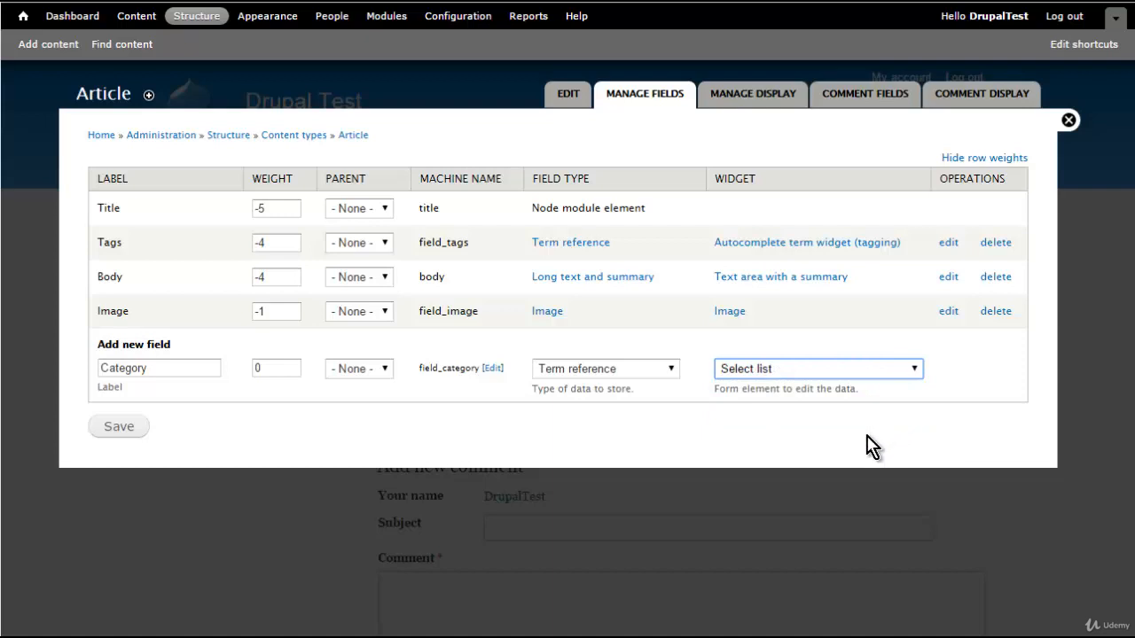
pyautogui.click(116, 428)
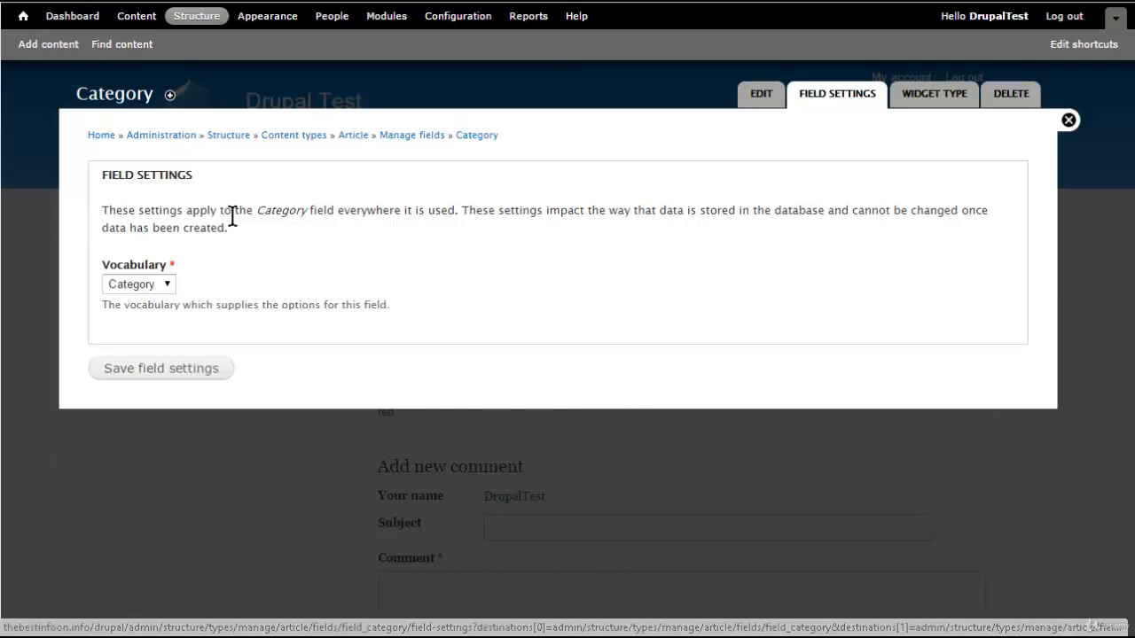
# Step: Keep Category as the vocabulary supplying the new field's options and save the field settings
pyautogui.click(167, 289)
pyautogui.click(166, 289)
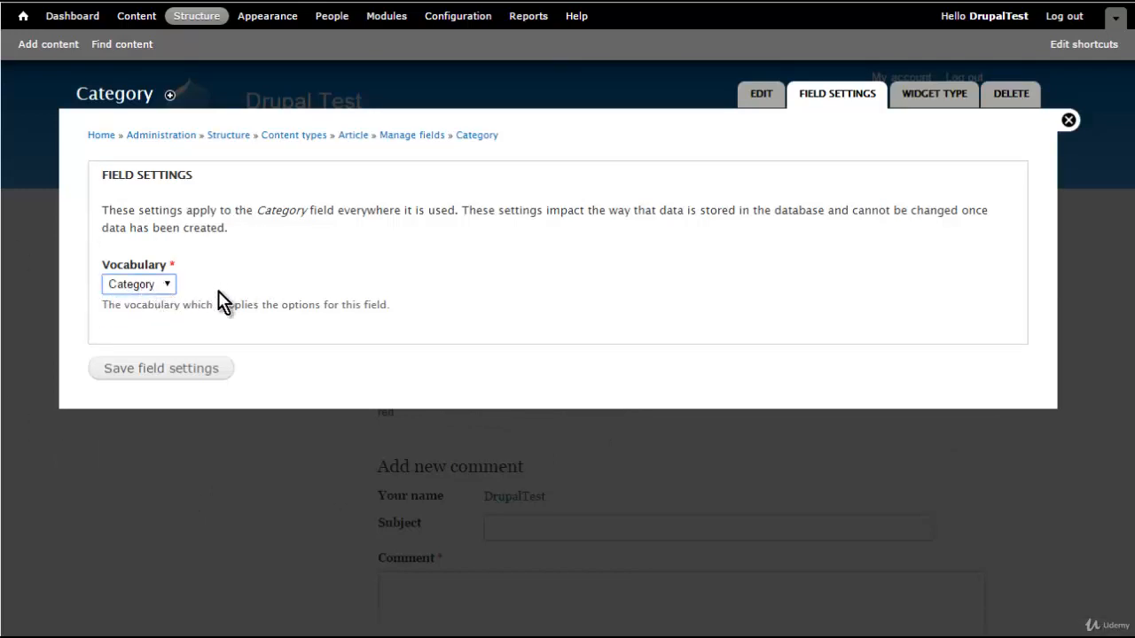
pyautogui.click(164, 374)
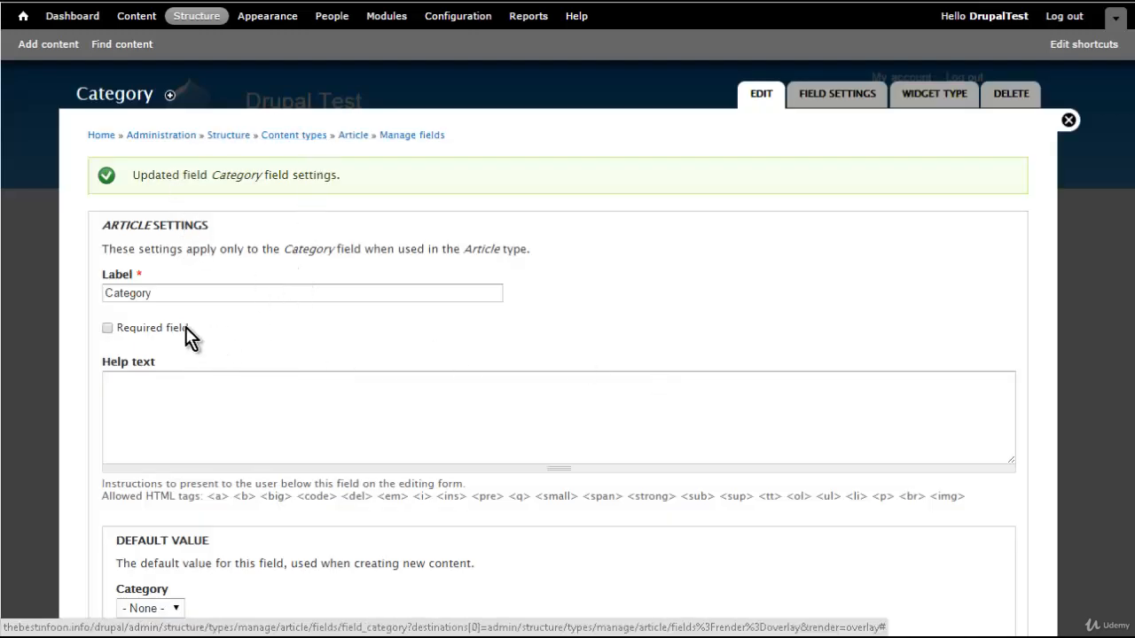
# Step: Make the Category field required for the Article content type, leaving its help text empty
pyautogui.scroll(-1, 213, 346)
pyautogui.click(152, 295)
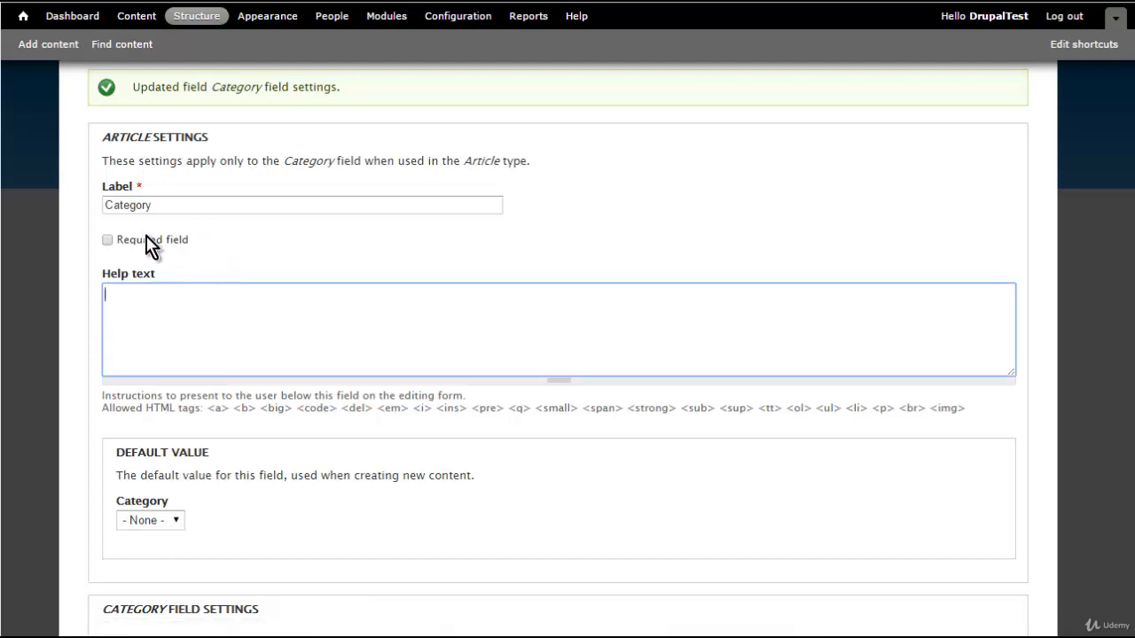
pyautogui.click(109, 239)
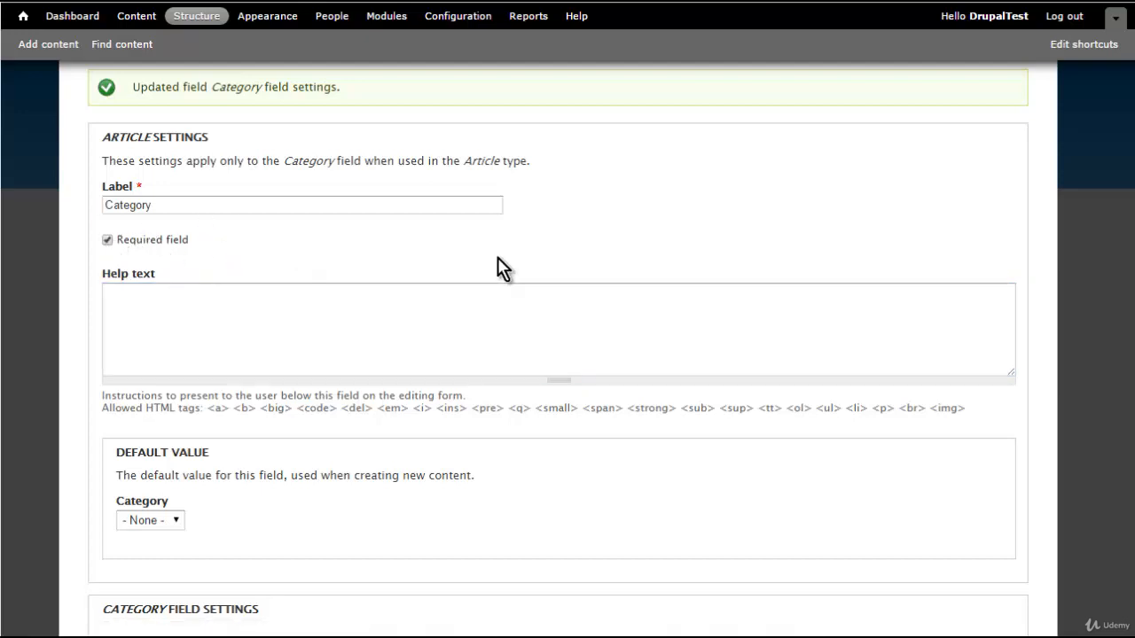
# Step: Leave the Category field's default value at None, keep the number of values at 1, and save the field's settings
pyautogui.scroll(-1, 511, 309)
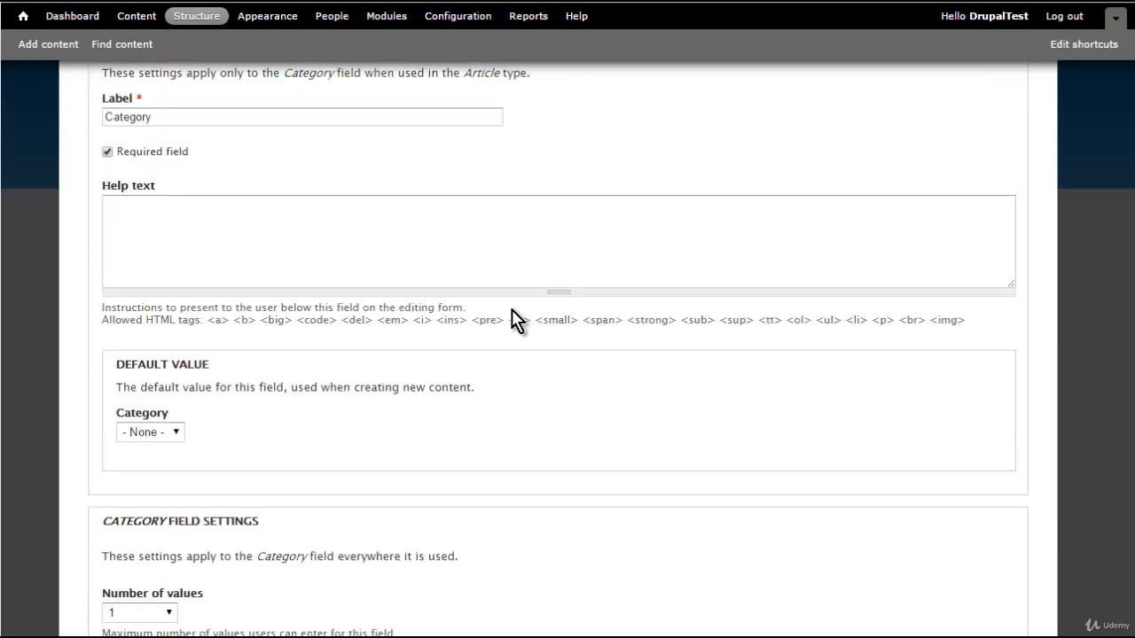
pyautogui.scroll(-1, 512, 310)
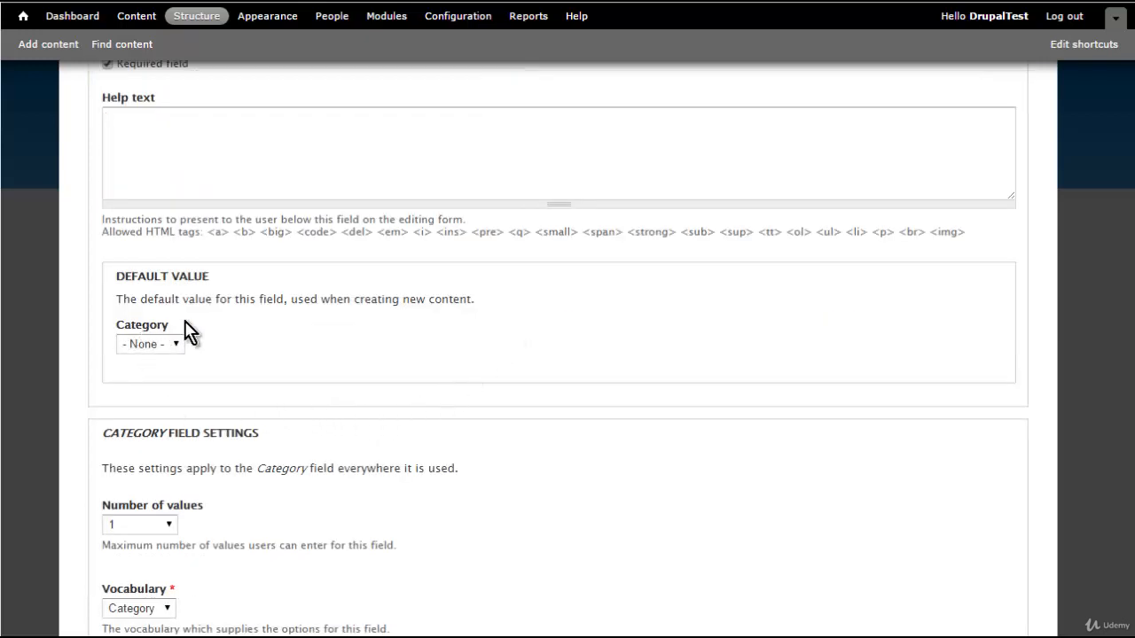
pyautogui.scroll(-2, 238, 331)
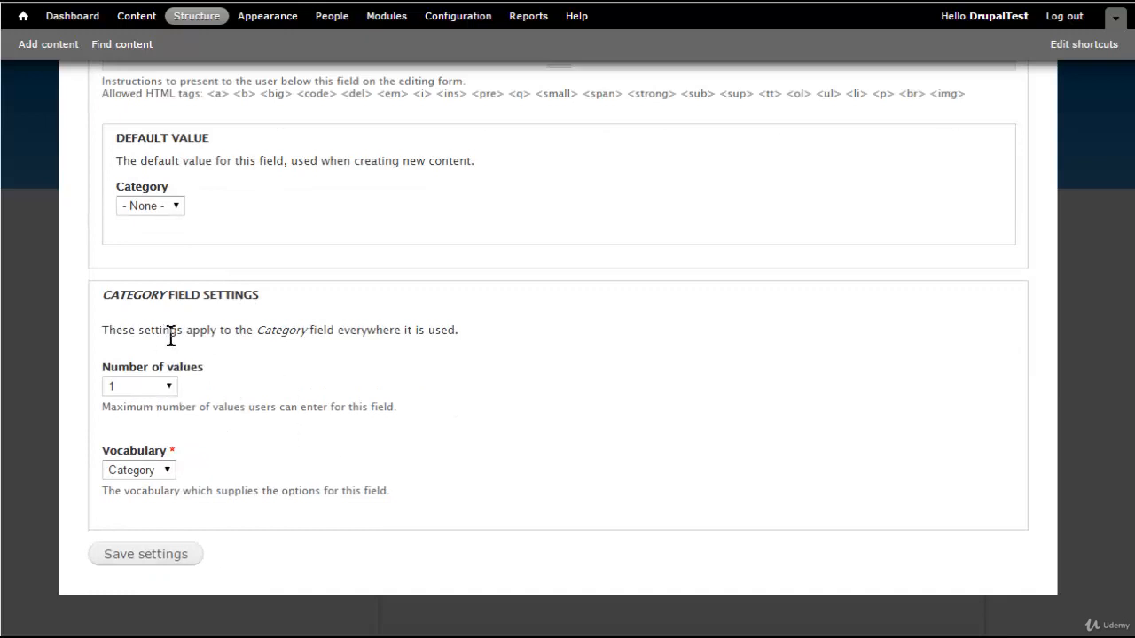
pyautogui.click(305, 371)
pyautogui.click(170, 386)
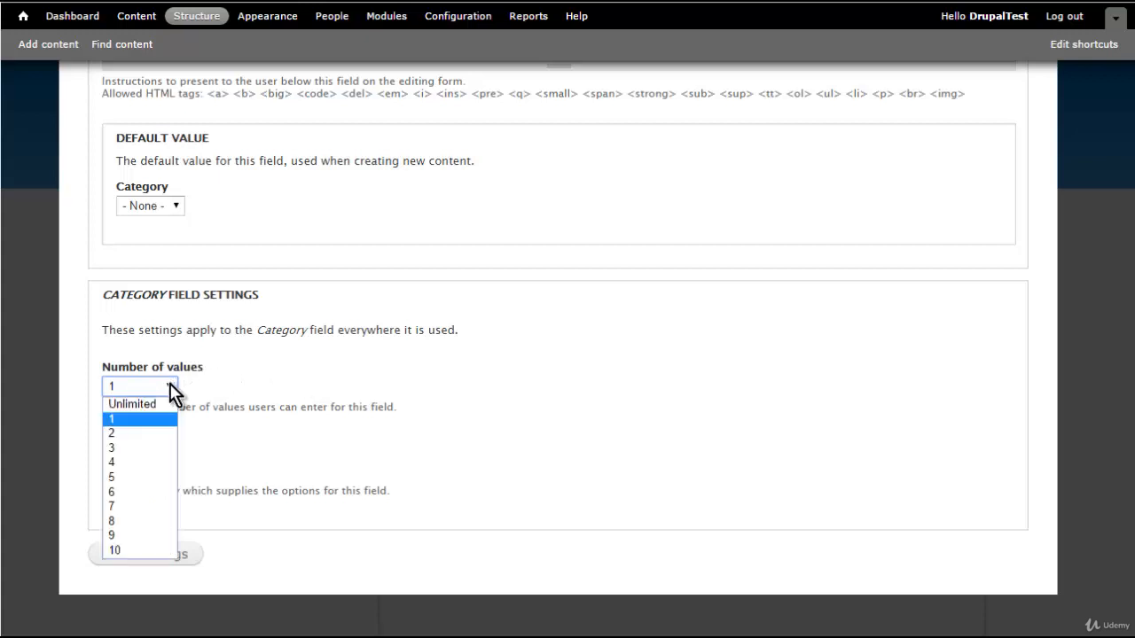
pyautogui.click(169, 387)
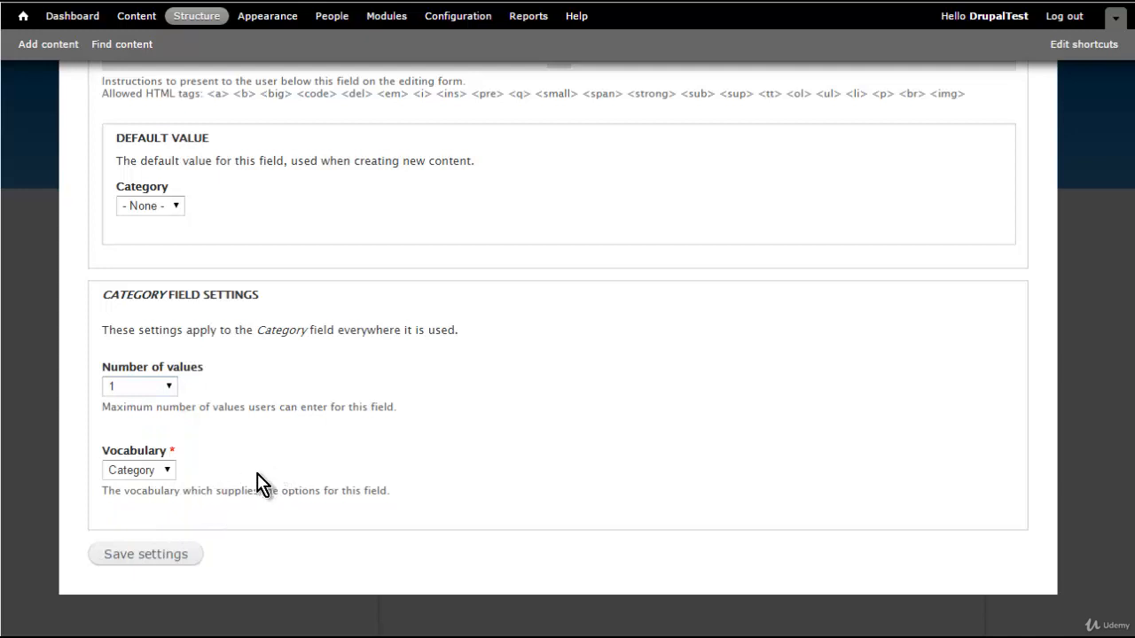
pyautogui.click(163, 565)
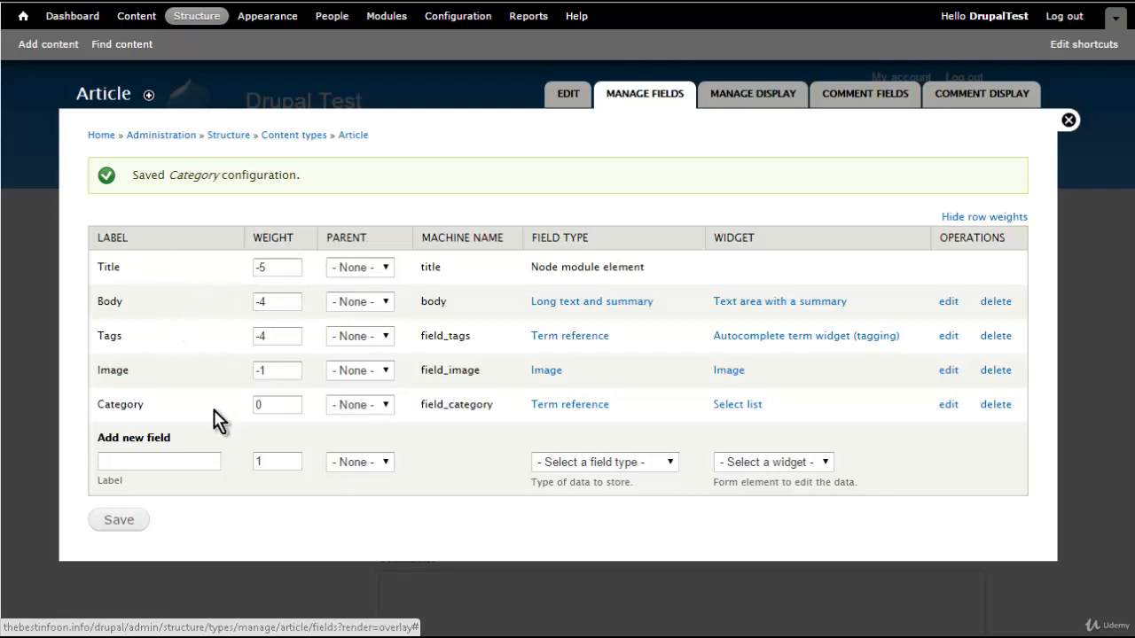
# Step: Set the Category field's weight to -2 and the Tags field's weight to -3, and save the Article field order
pyautogui.doubleClick(266, 404)
pyautogui.write('-2')
pyautogui.press('Tab')
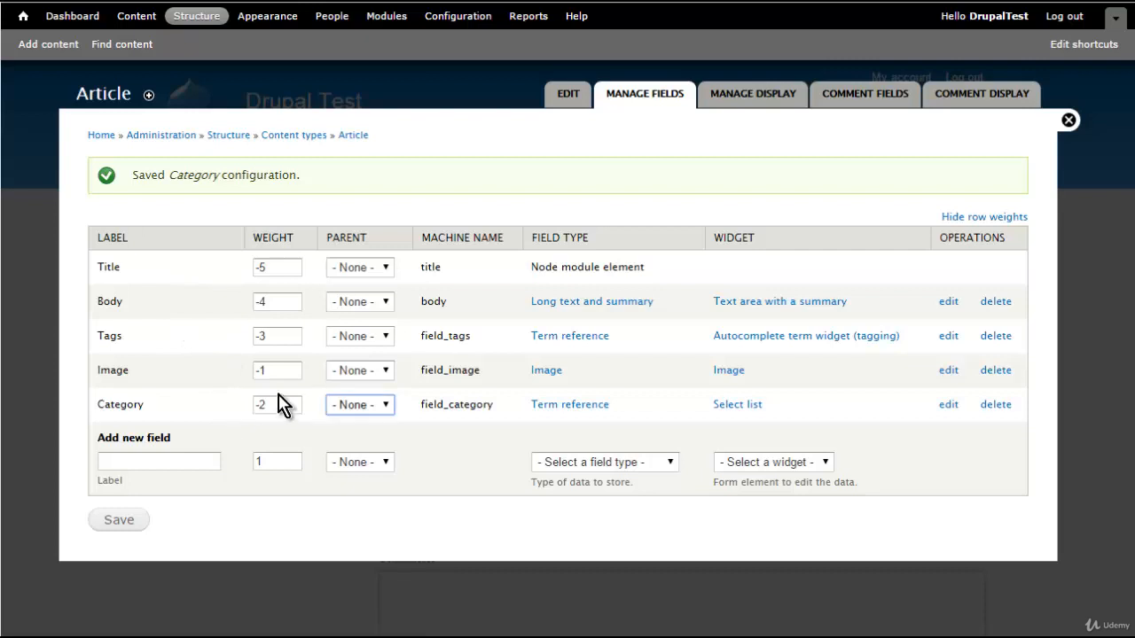
pyautogui.doubleClick(266, 335)
pyautogui.write('-3')
pyautogui.click(118, 521)
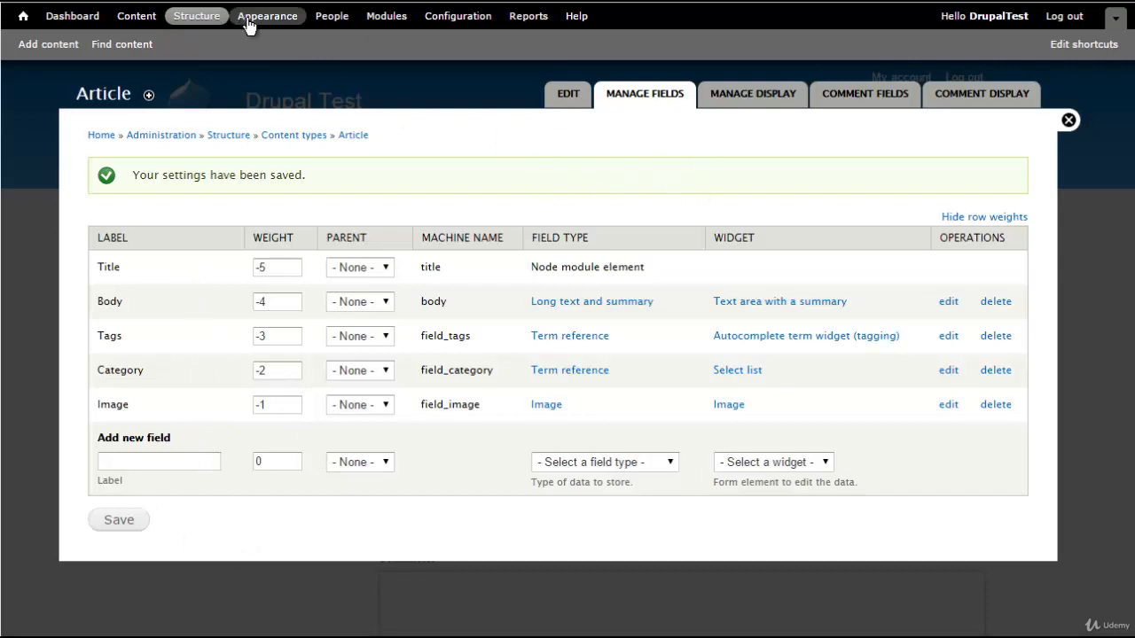
# Step: Edit the About red article from the content list, assign it the Red category, and save it
pyautogui.click(138, 25)
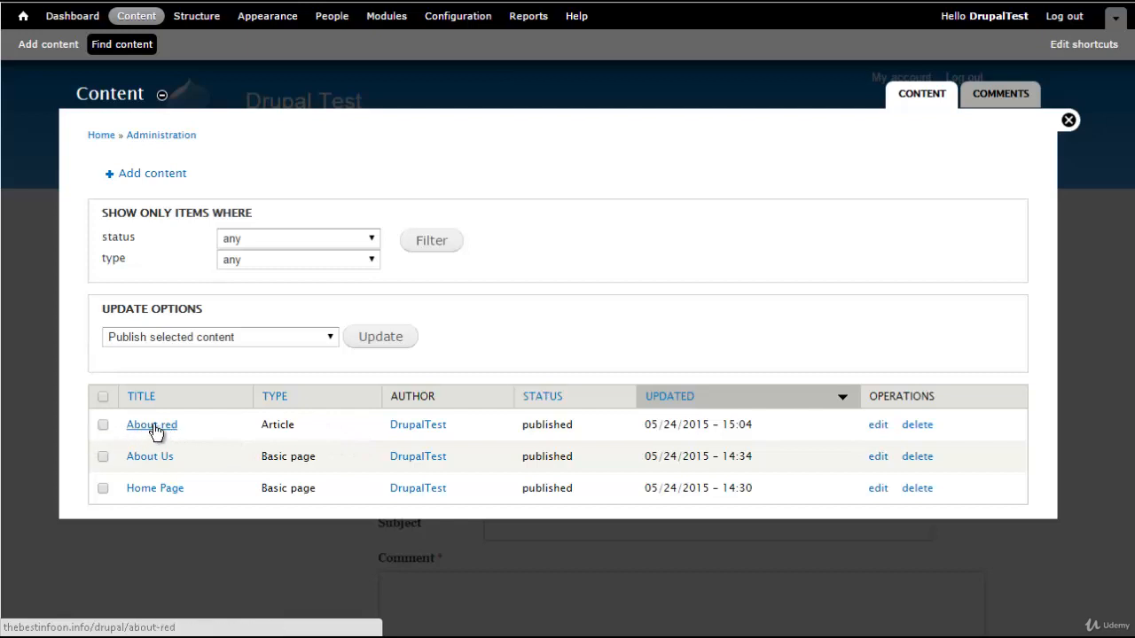
pyautogui.click(879, 426)
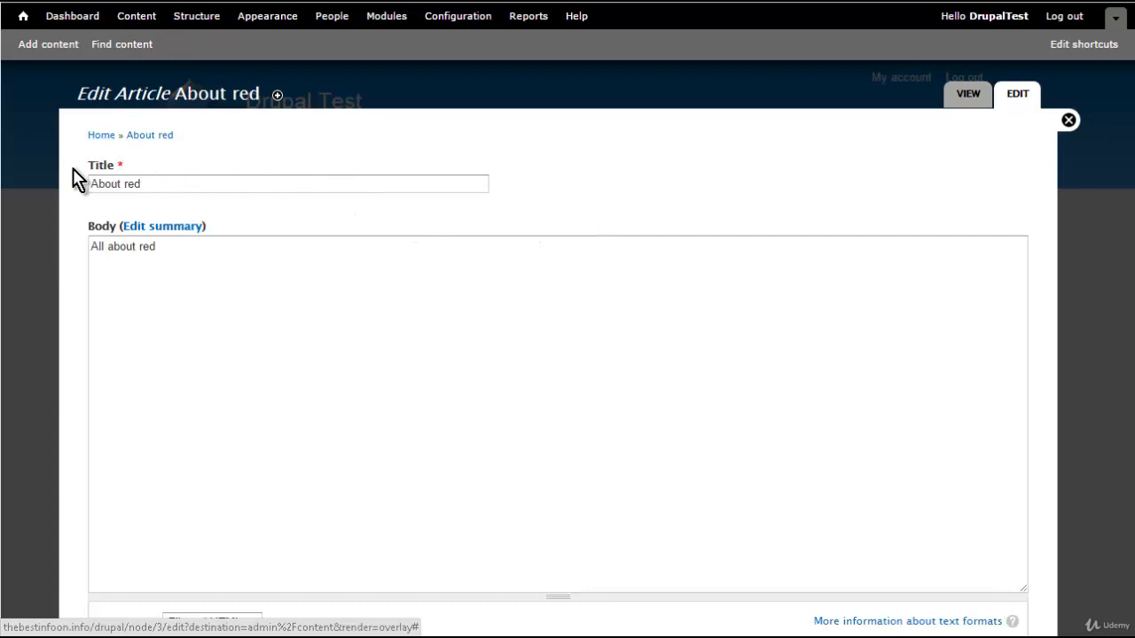
pyautogui.scroll(-4, 82, 211)
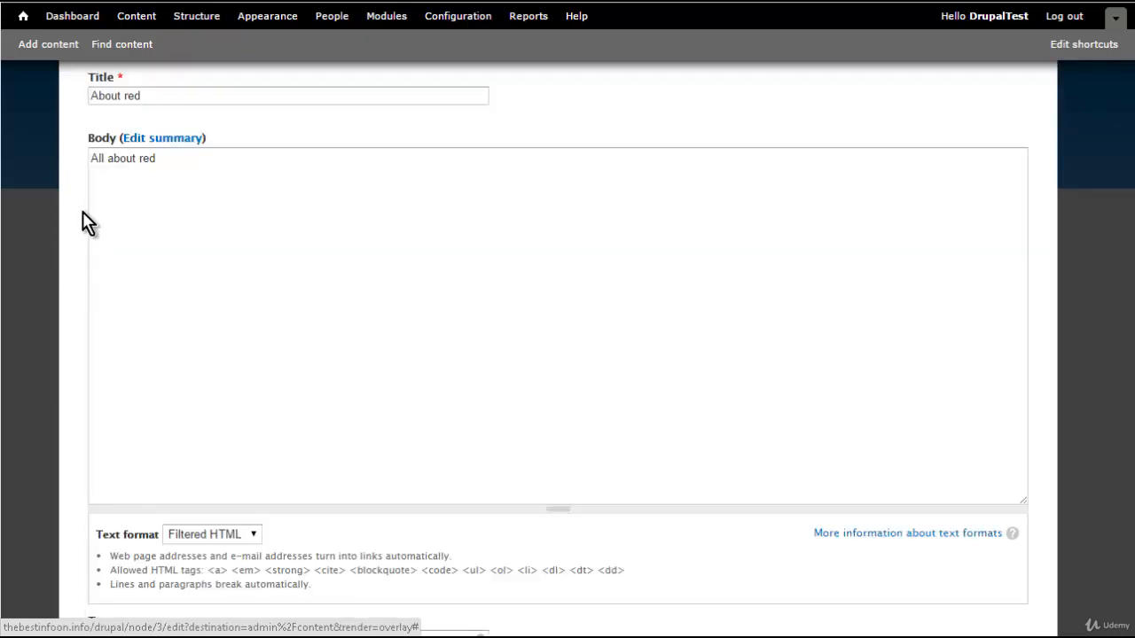
pyautogui.scroll(-2, 180, 250)
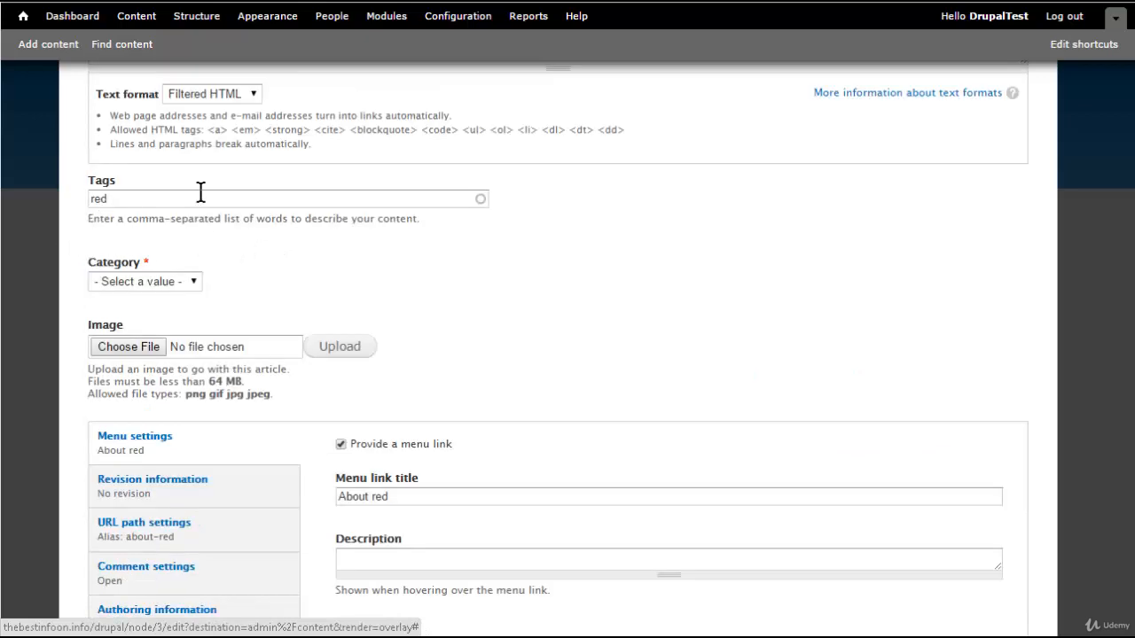
pyautogui.click(197, 287)
pyautogui.click(168, 315)
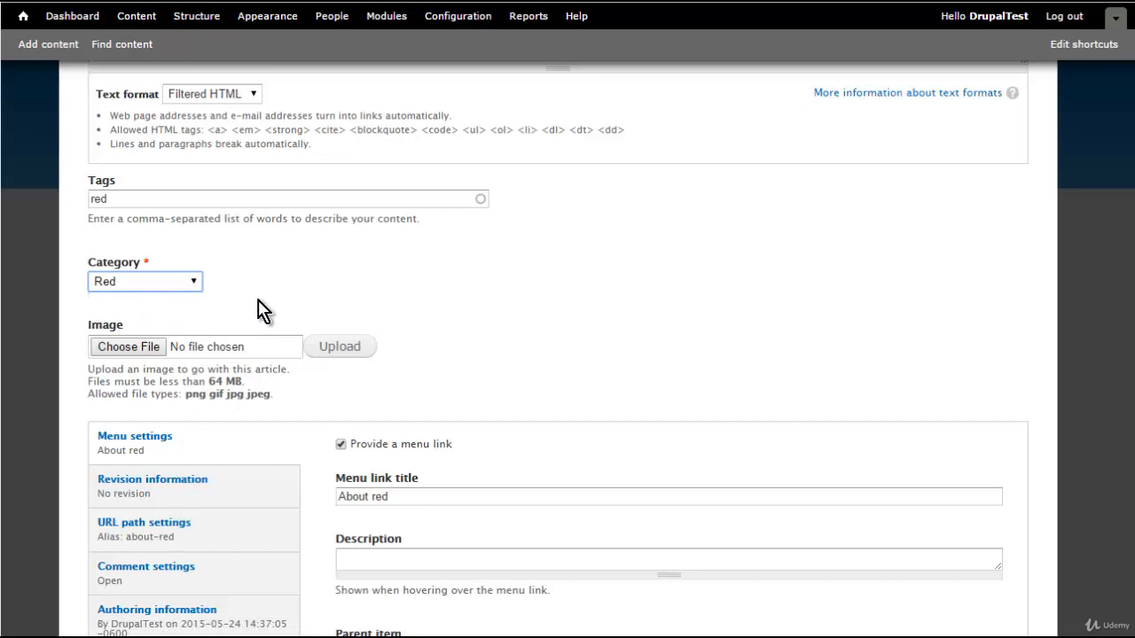
pyautogui.click(62, 239)
pyautogui.scroll(-3, 321, 270)
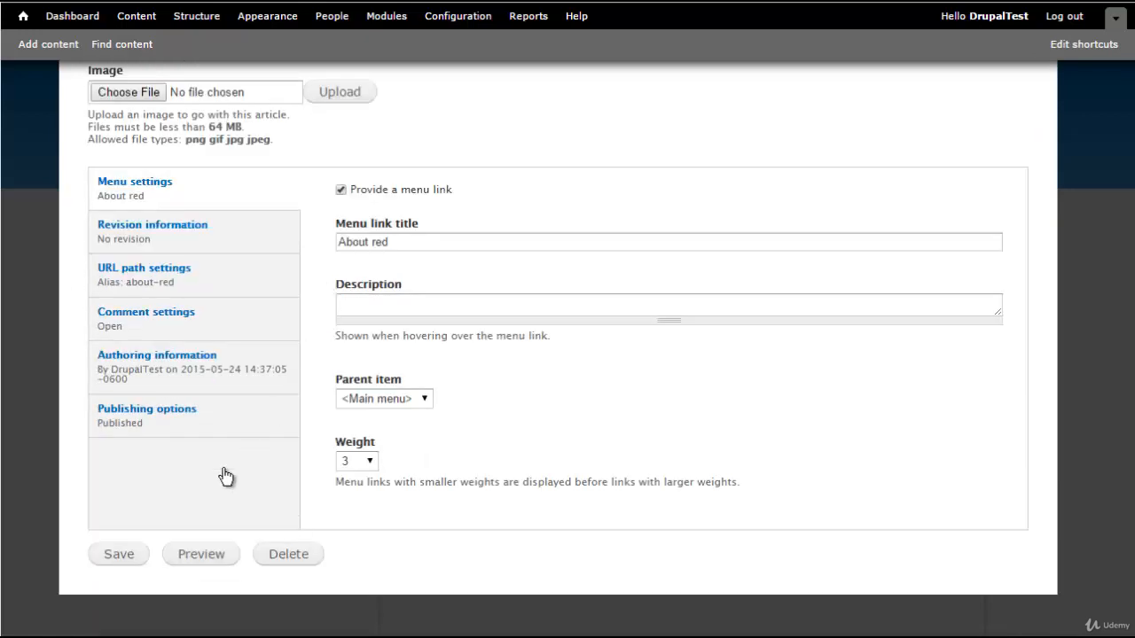
pyautogui.click(124, 555)
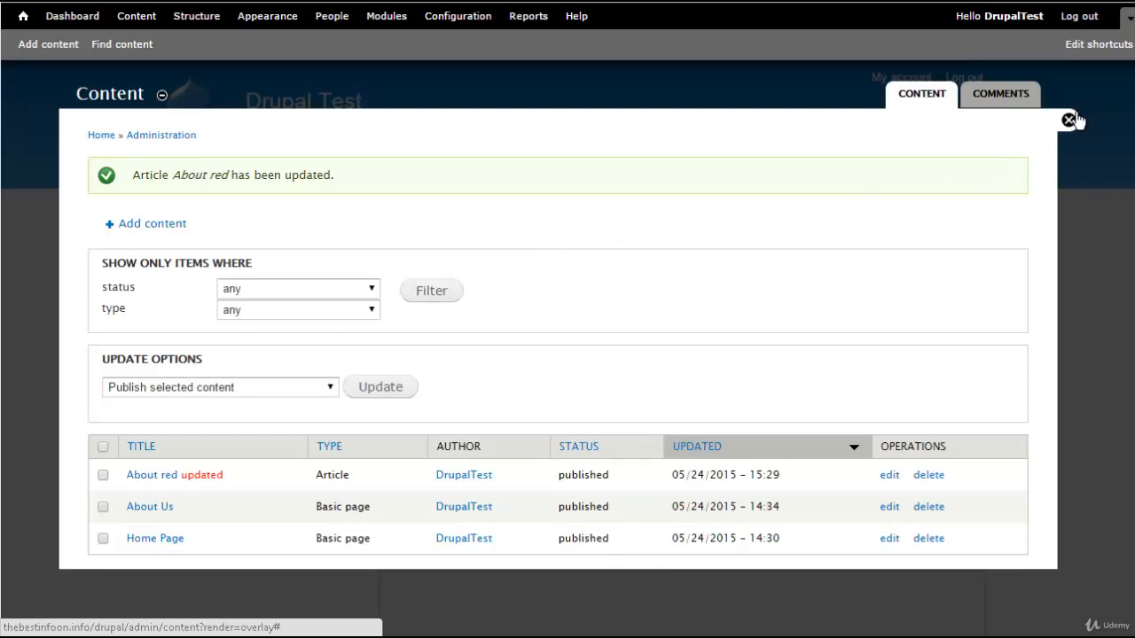
# Step: Look through the site configuration options and review the list of existing URL aliases under Search and metadata
pyautogui.click(955, 346)
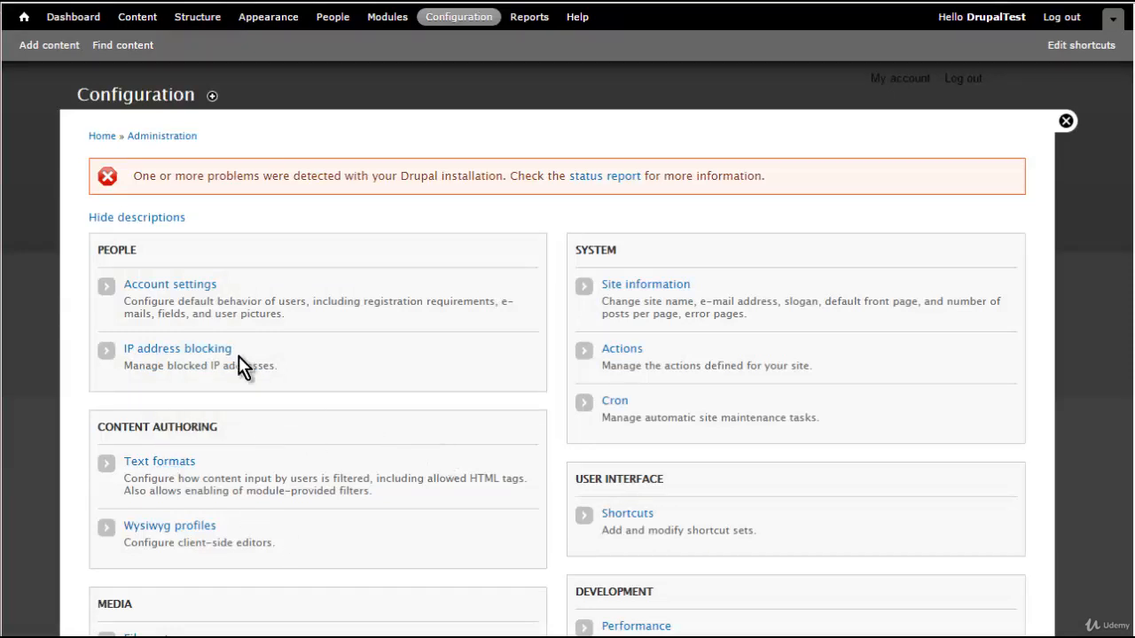
pyautogui.scroll(-1, 380, 339)
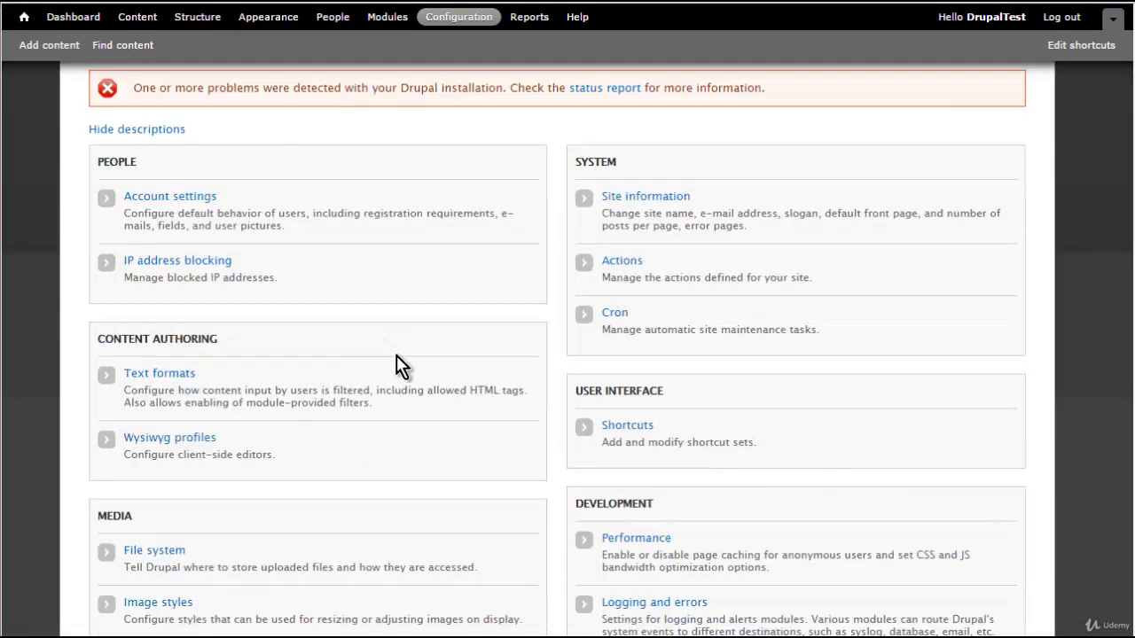
pyautogui.scroll(-1, 391, 353)
pyautogui.scroll(-1, 393, 353)
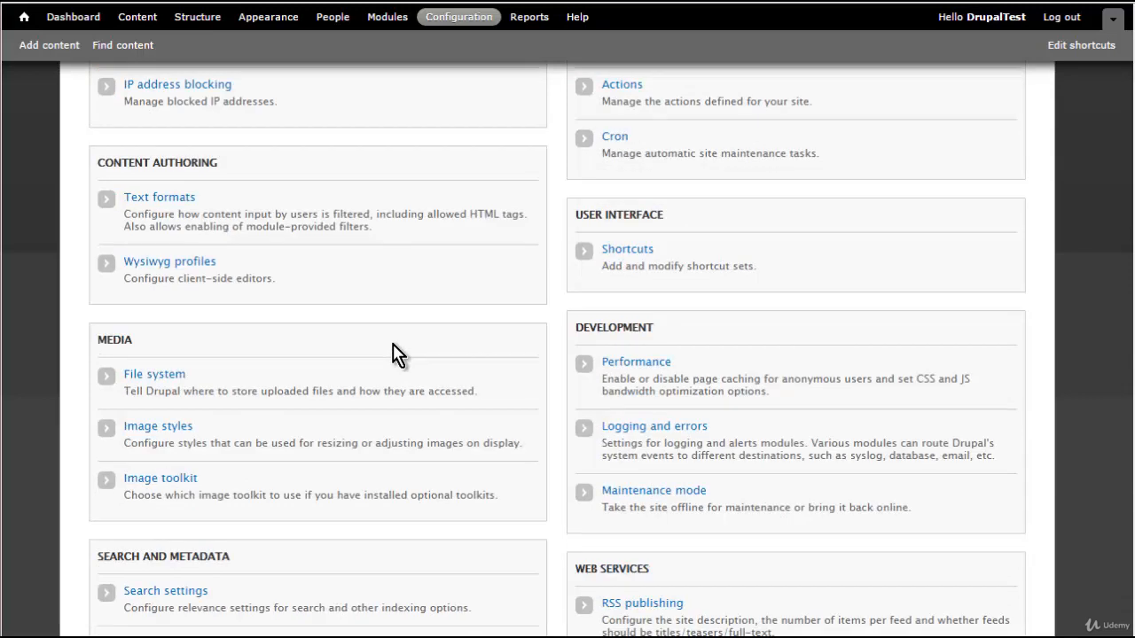
pyautogui.scroll(-1, 407, 353)
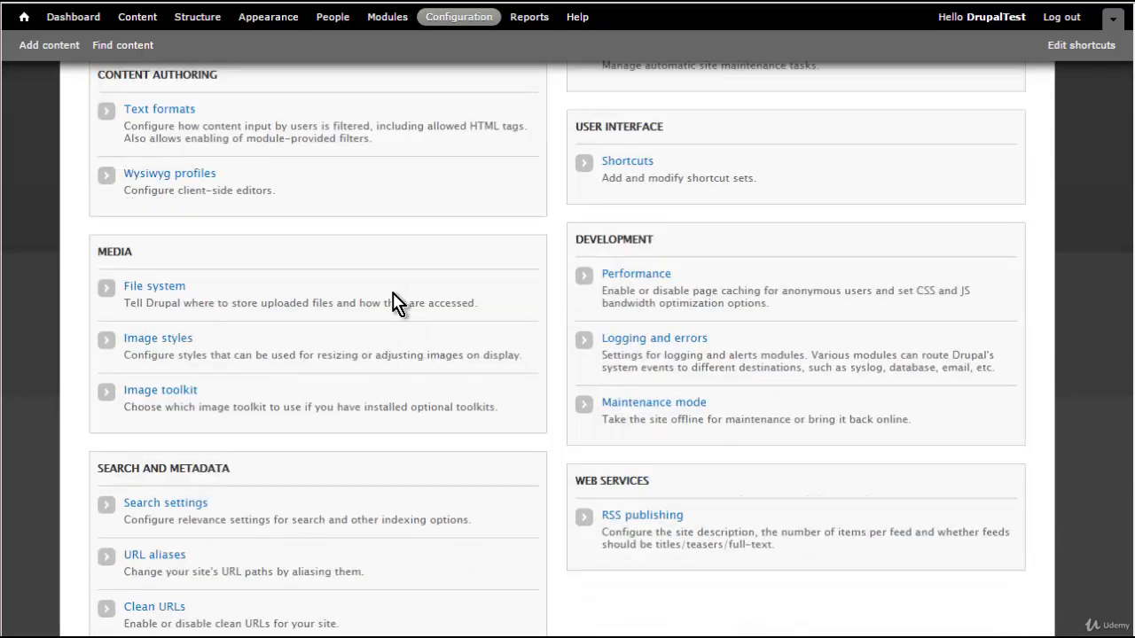
pyautogui.scroll(-1, 392, 300)
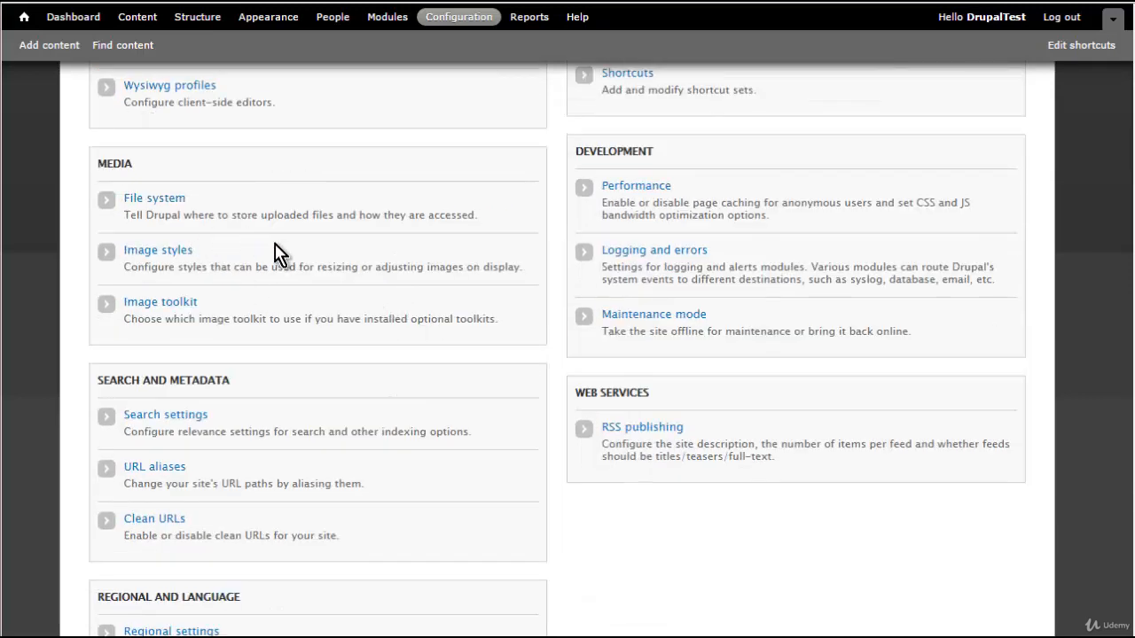
pyautogui.scroll(-1, 299, 277)
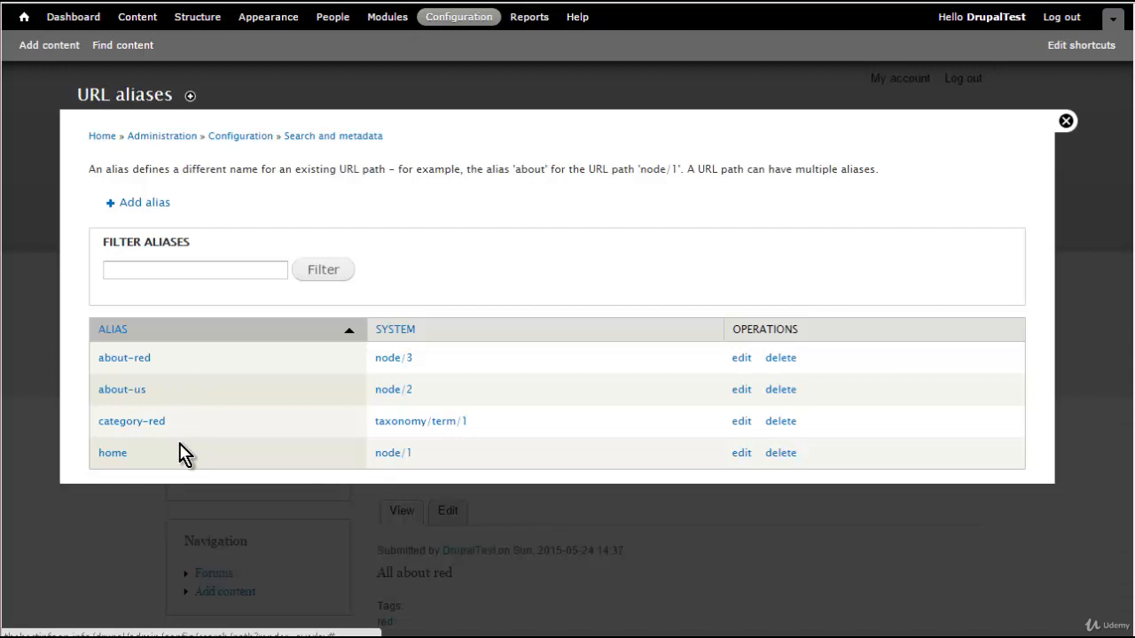
pyautogui.press('Escape')
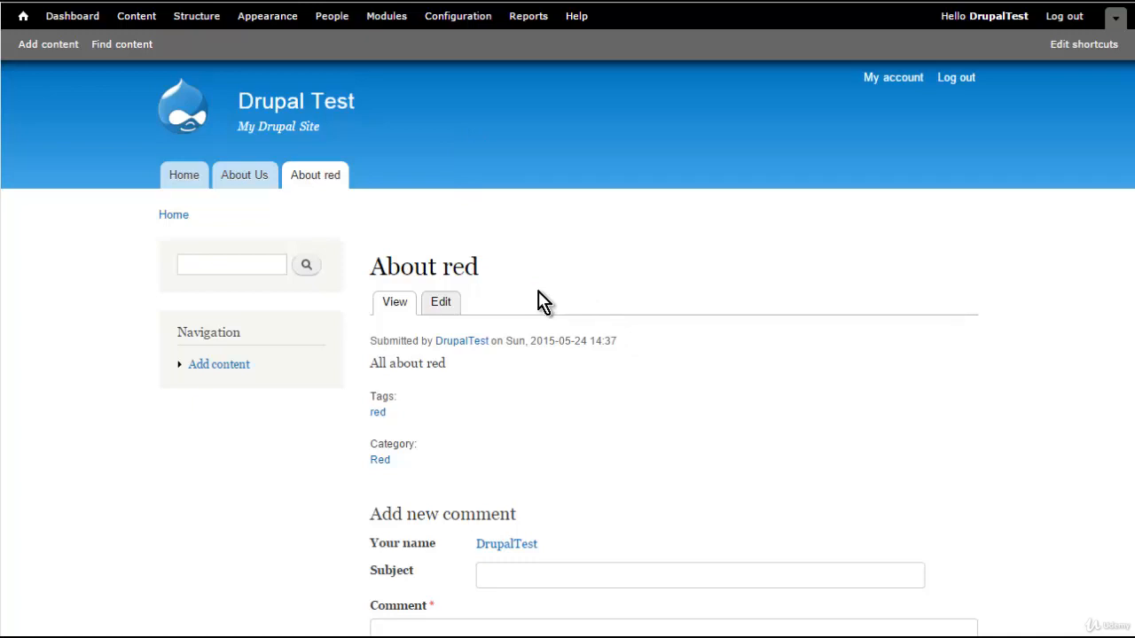
# Step: Open the About red article for editing with the insertion point after the existing body text
pyautogui.click(442, 302)
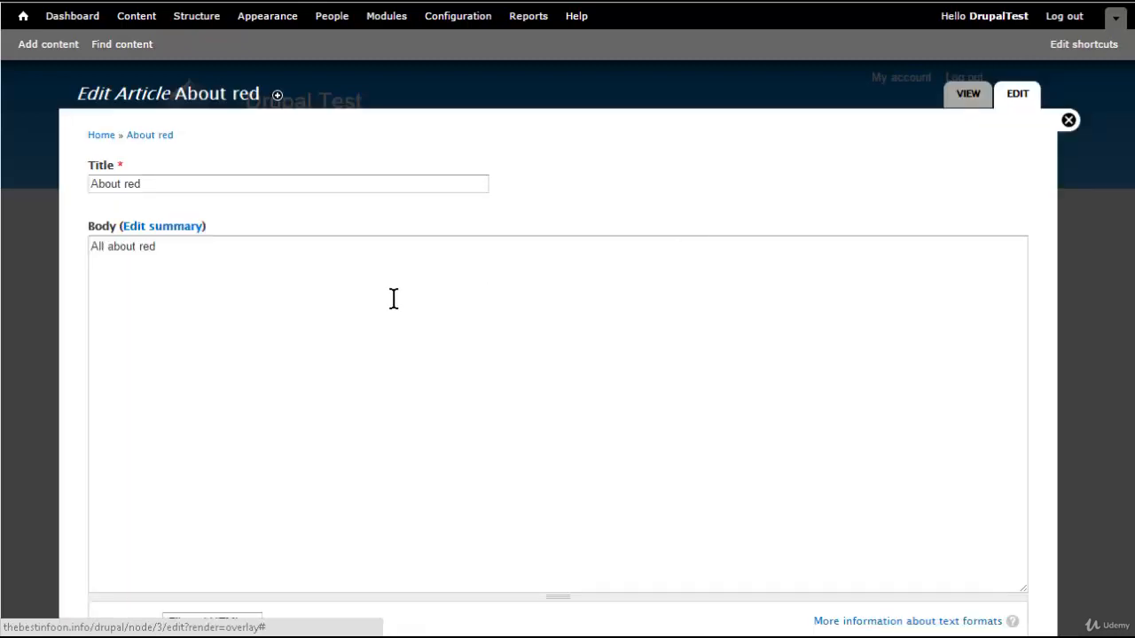
pyautogui.click(185, 266)
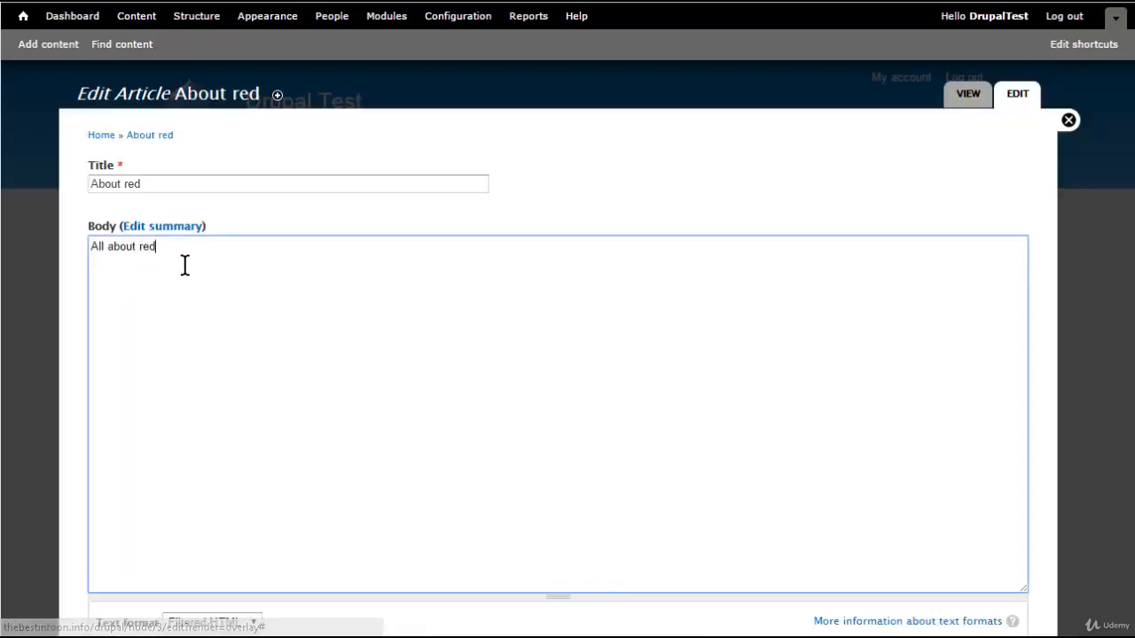